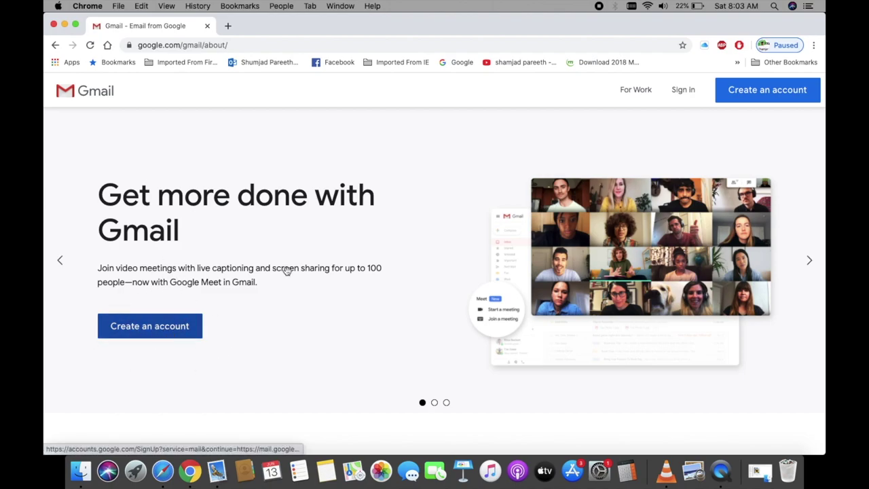
- Sign in to Gmail with the saved account address and its password to reach the inbox
{"action": "left_click", "coordinate": [684, 93]}
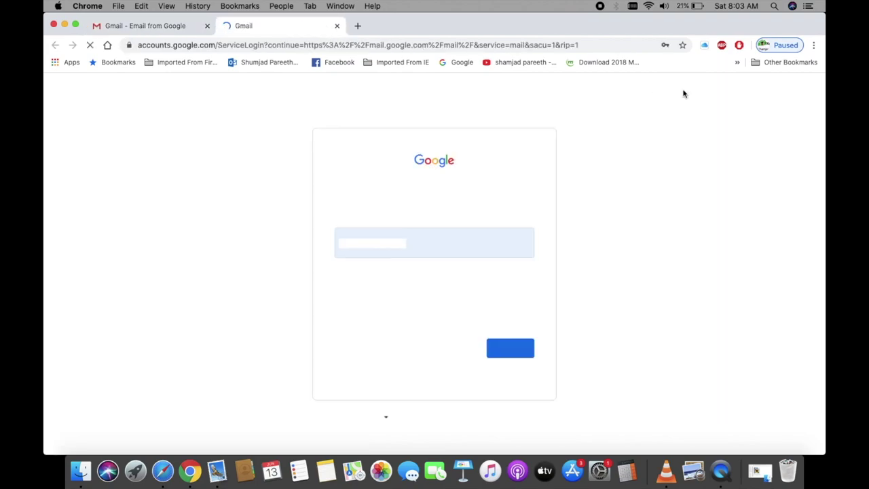
{"action": "left_click", "coordinate": [378, 254]}
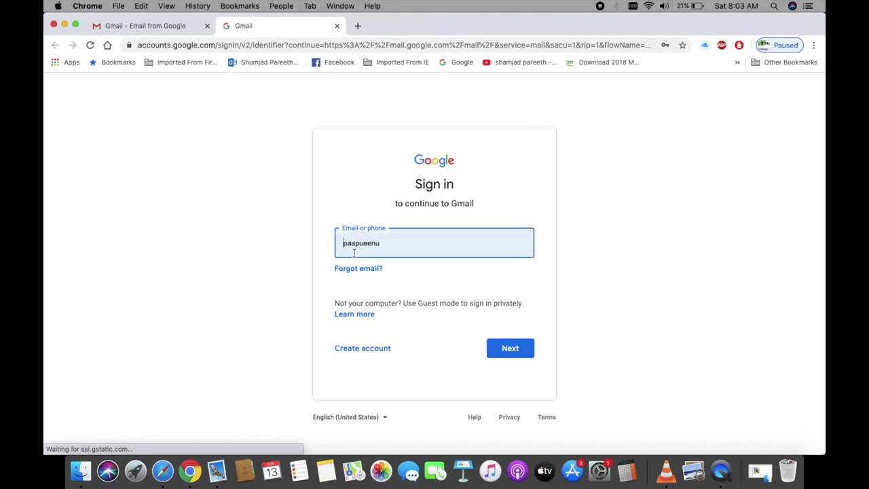
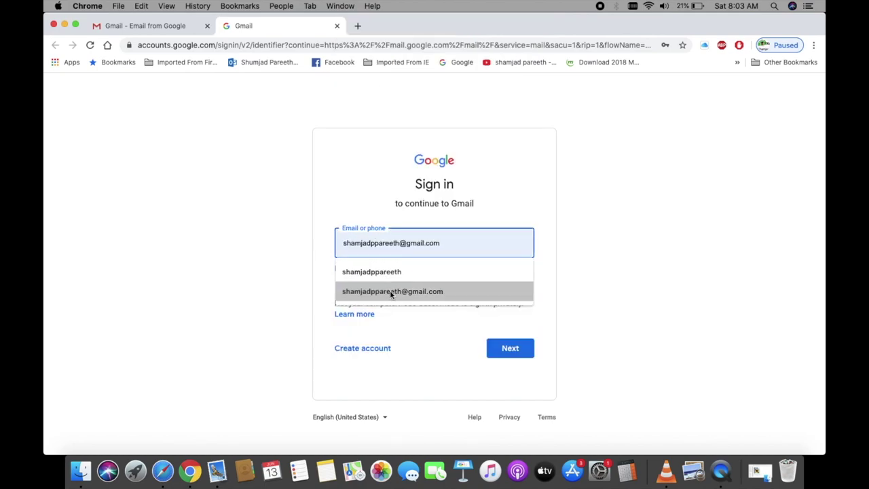
{"action": "left_click", "coordinate": [389, 290]}
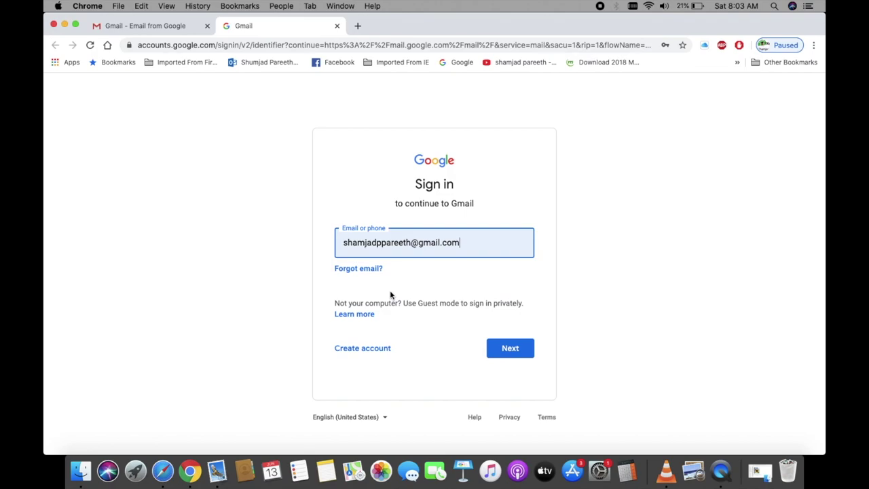
{"action": "left_click", "coordinate": [511, 349]}
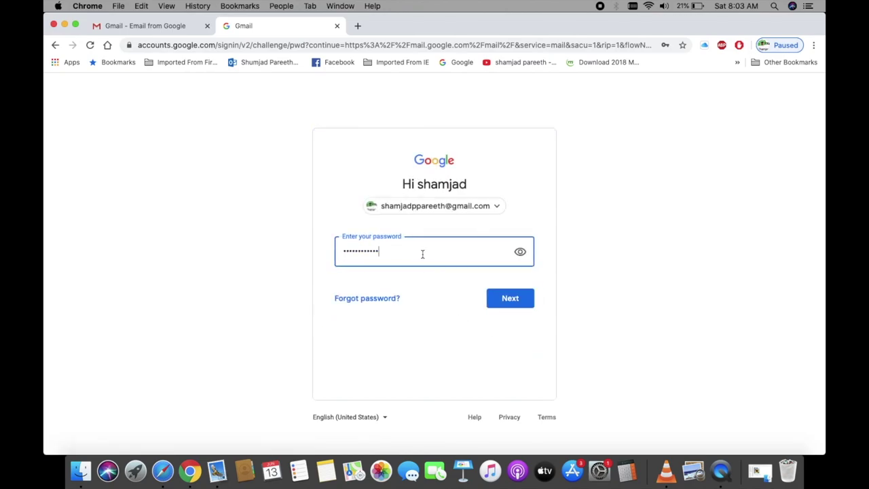
{"action": "key", "text": "BackSpace"}
{"action": "key", "text": "BackSpace"}
{"action": "key", "text": "BackSpace"}
{"action": "key", "text": "BackSpace"}
{"action": "key", "text": "BackSpace"}
{"action": "key", "text": "BackSpace"}
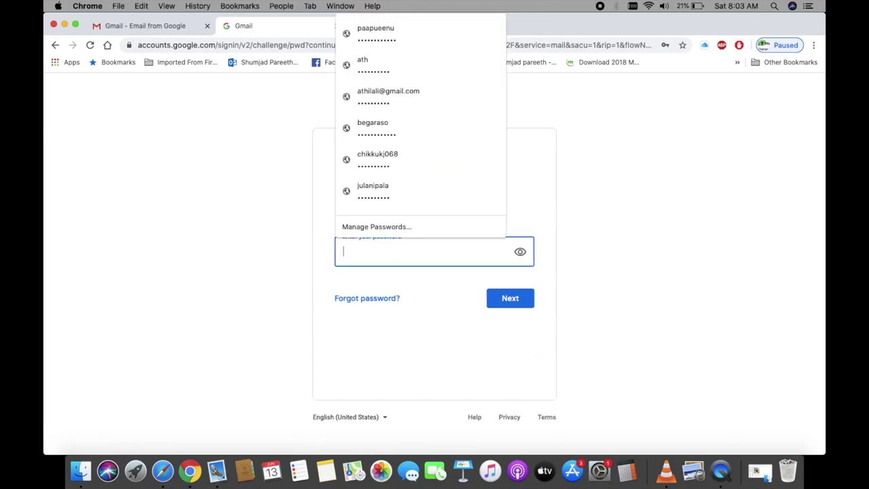
{"action": "type", "text": "•"}
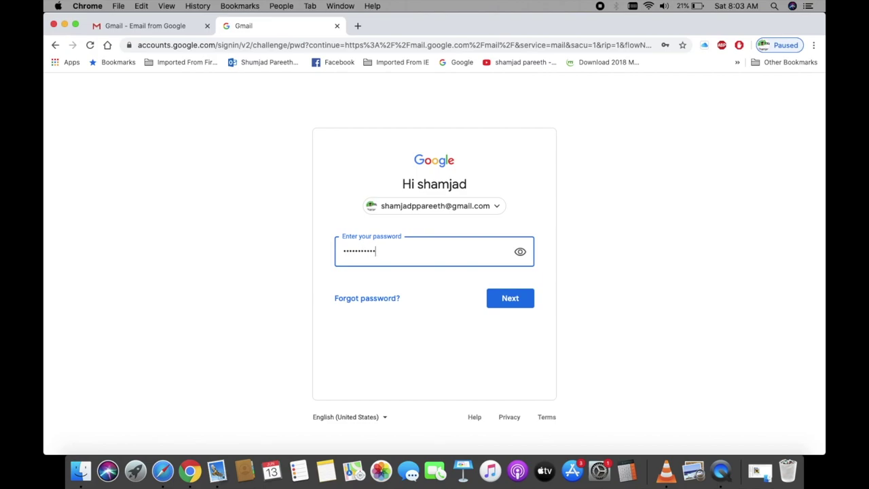
{"action": "key", "text": "Return"}
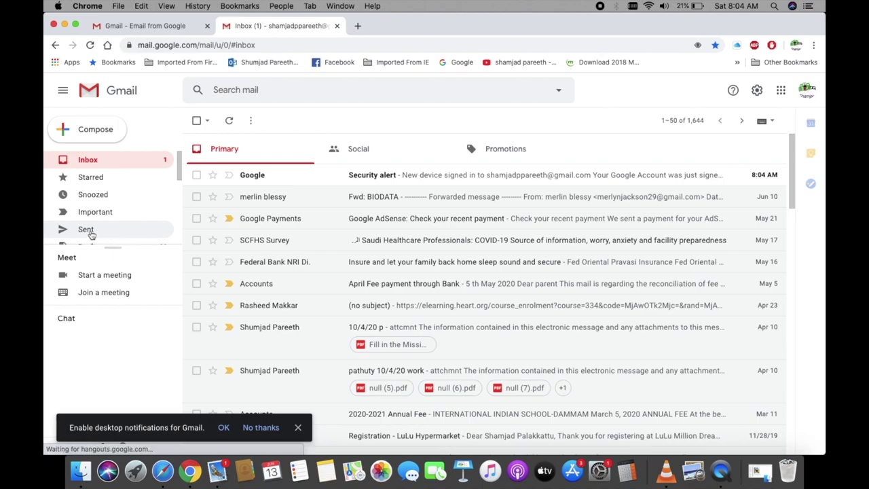
{"action": "left_click", "coordinate": [92, 234]}
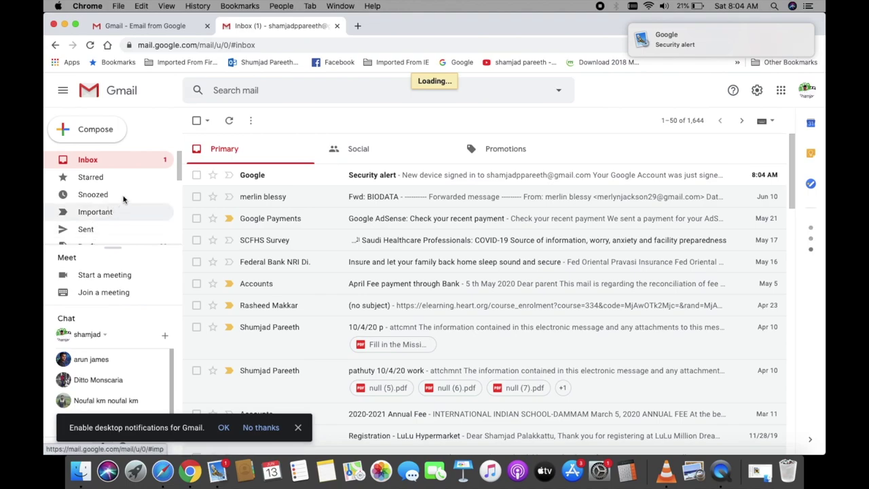
{"action": "left_click", "coordinate": [94, 236]}
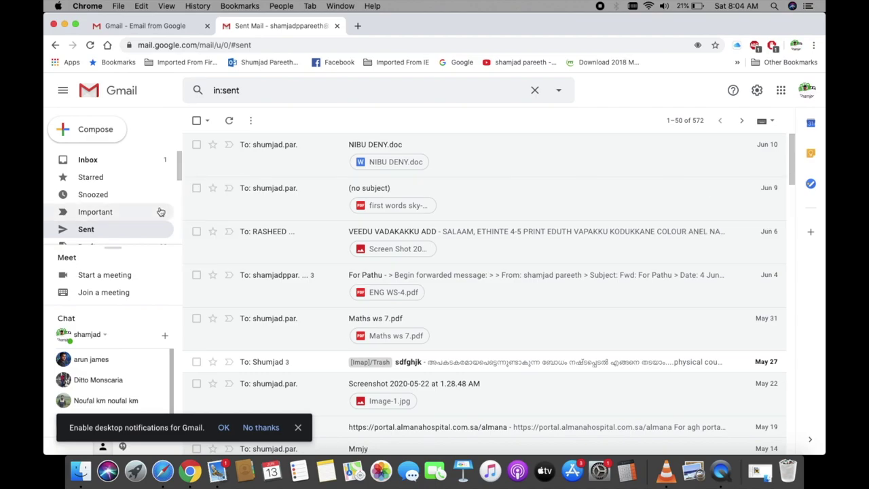
{"action": "left_click", "coordinate": [88, 160]}
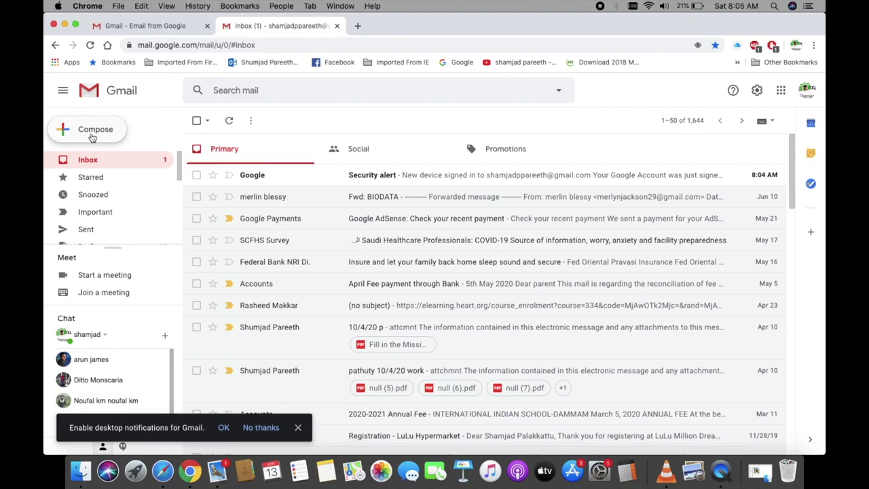
{"action": "left_click", "coordinate": [92, 136]}
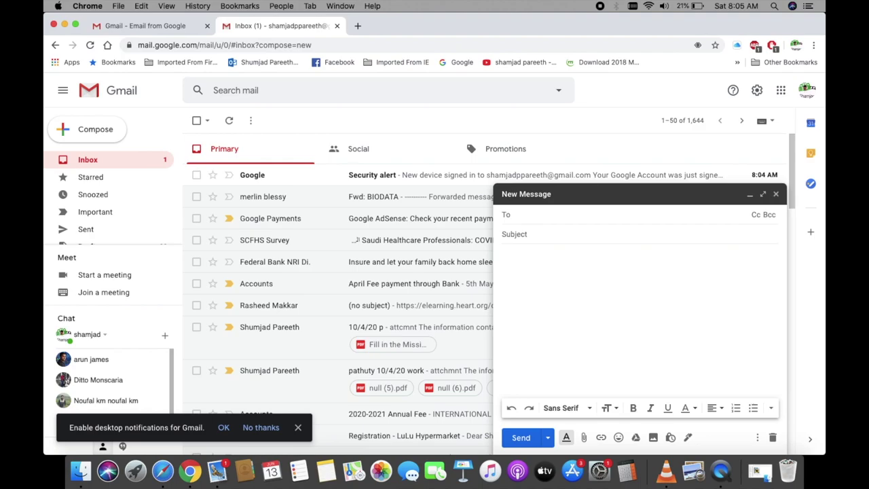
- Address a new email to the saved contact with the subject 'regards'
{"action": "type", "text": "rashee"}
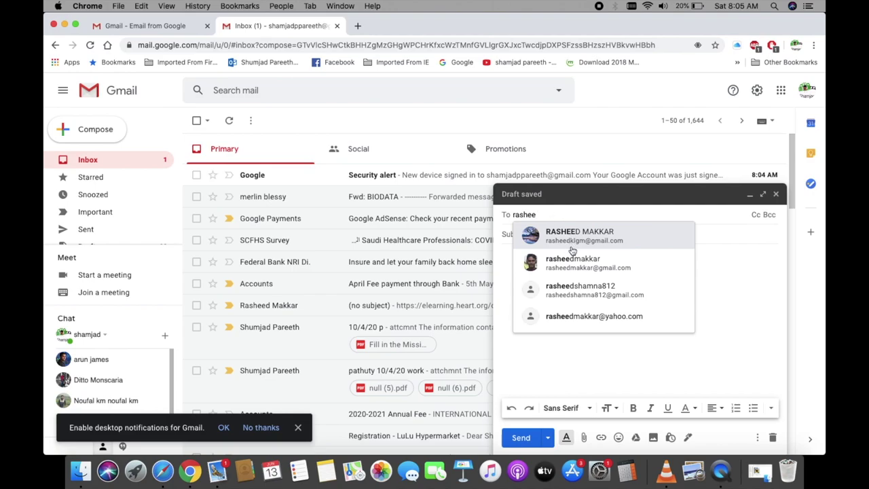
{"action": "left_click", "coordinate": [574, 264]}
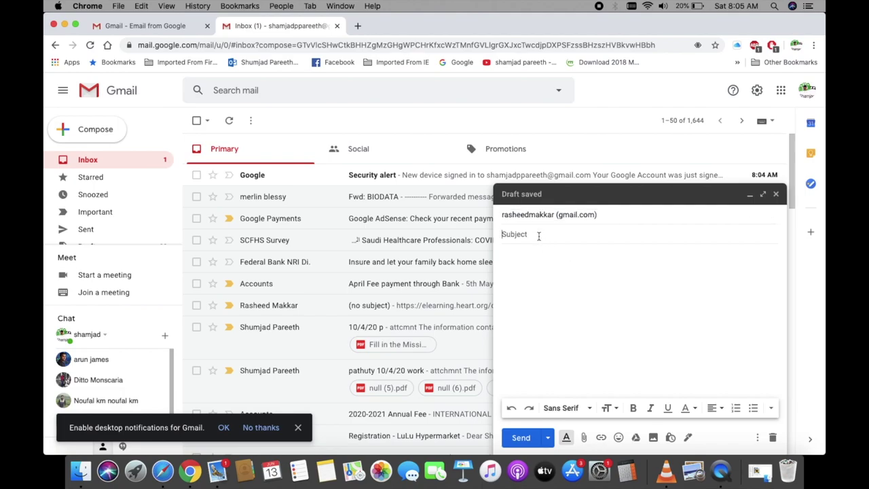
{"action": "type", "text": "hdfj"}
{"action": "key", "text": "BackSpace"}
{"action": "key", "text": "BackSpace"}
{"action": "key", "text": "BackSpace"}
{"action": "type", "text": "r"}
- Write the body 'how are you?' using Smart Compose and send the email
{"action": "left_click", "coordinate": [538, 269]}
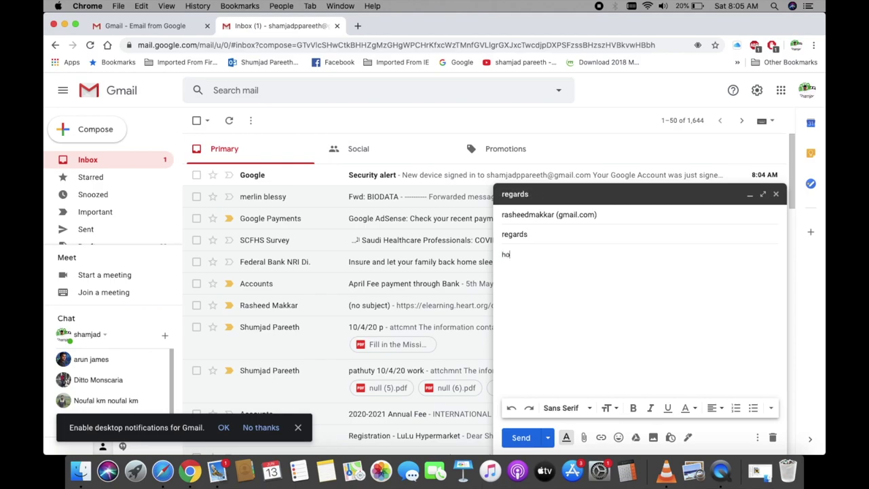
{"action": "type", "text": "how are you"}
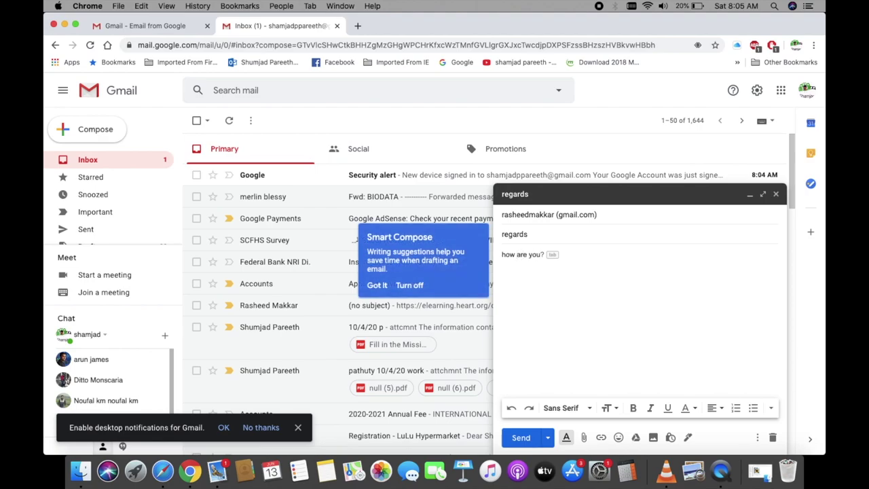
{"action": "key", "text": "Tab"}
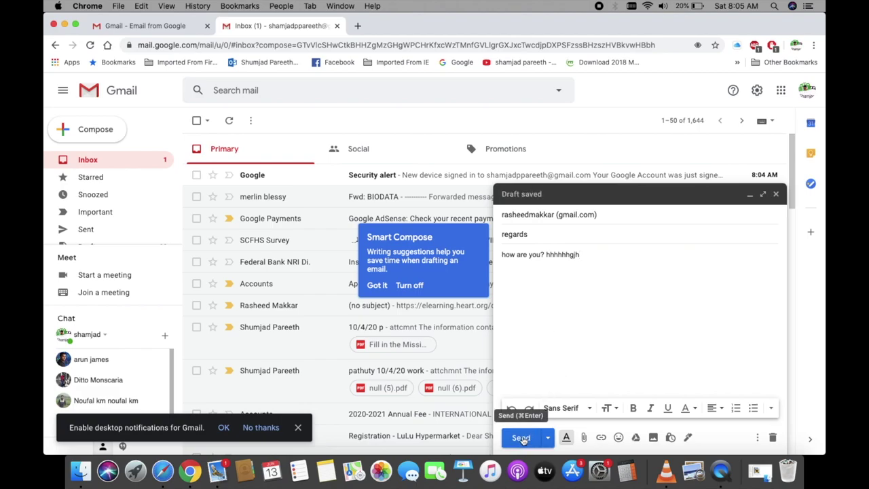
{"action": "left_click", "coordinate": [520, 438]}
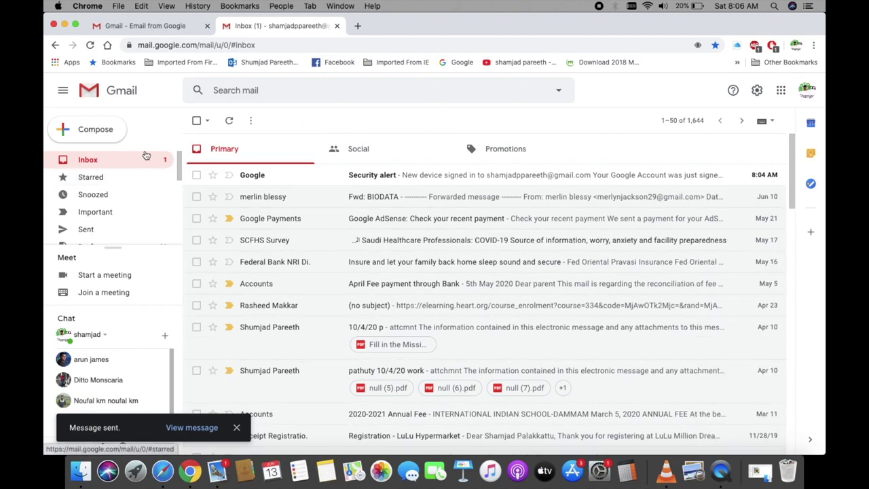
- Open Sent mail to check the message just sent
{"action": "left_click", "coordinate": [86, 230]}
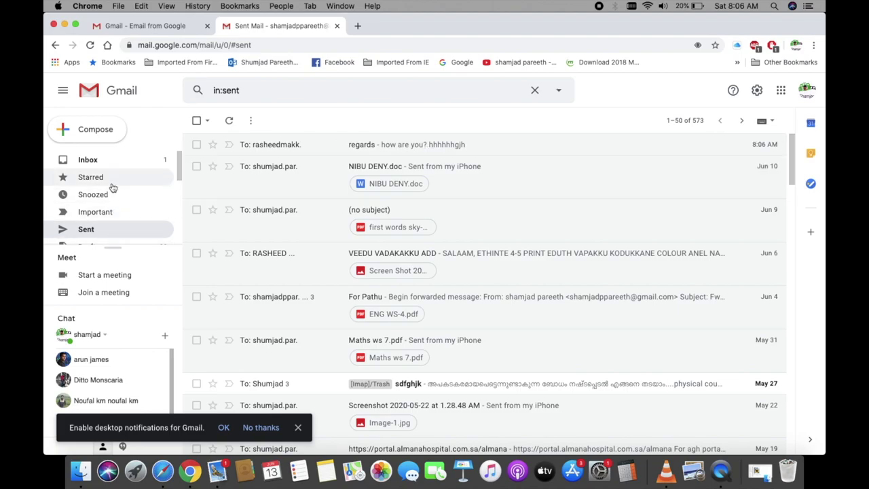
{"action": "scroll", "coordinate": [113, 188], "scroll_direction": "down", "scroll_amount": 5}
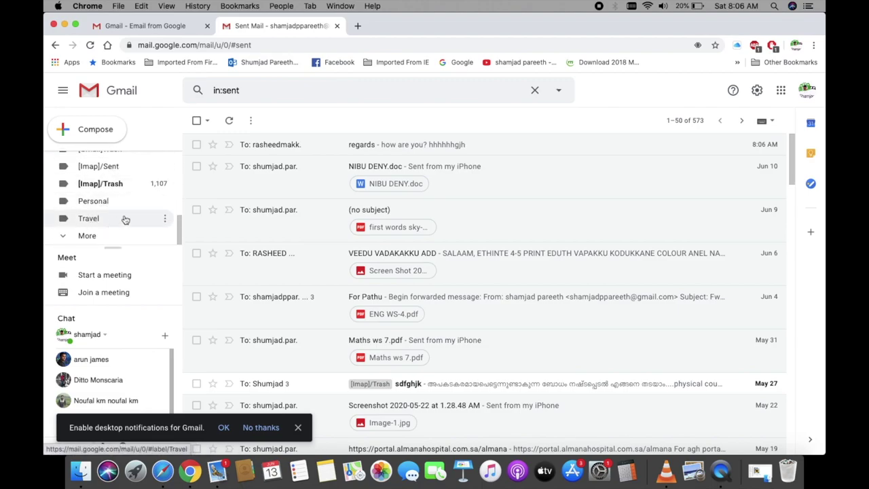
{"action": "scroll", "coordinate": [118, 189], "scroll_direction": "up", "scroll_amount": 5}
{"action": "scroll", "coordinate": [118, 190], "scroll_direction": "down", "scroll_amount": 4}
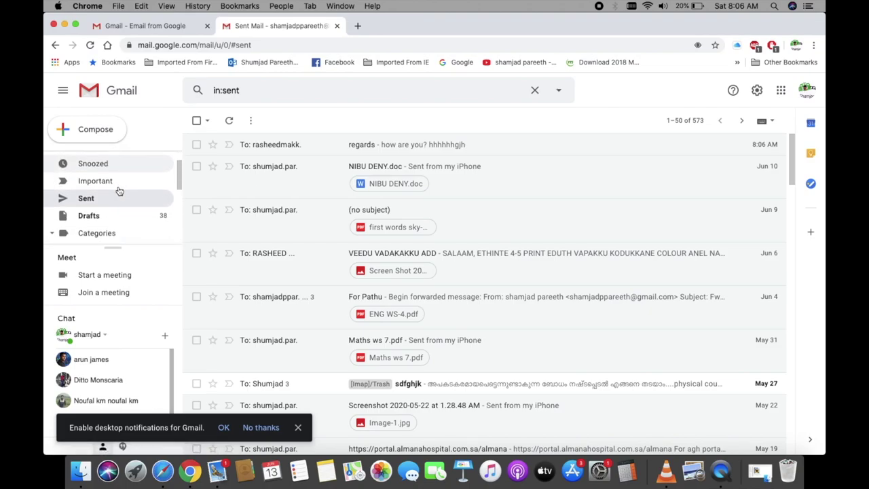
{"action": "scroll", "coordinate": [118, 191], "scroll_direction": "down", "scroll_amount": 3}
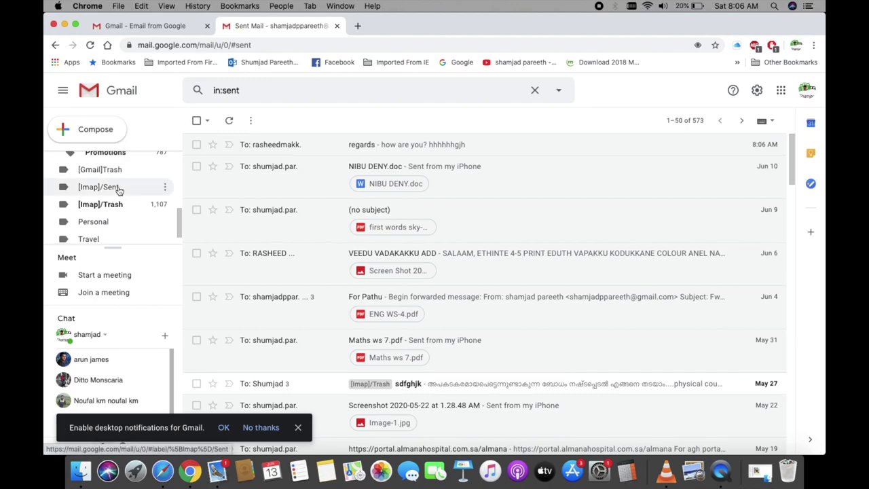
{"action": "scroll", "coordinate": [118, 190], "scroll_direction": "up", "scroll_amount": 3}
{"action": "scroll", "coordinate": [118, 190], "scroll_direction": "down", "scroll_amount": 4}
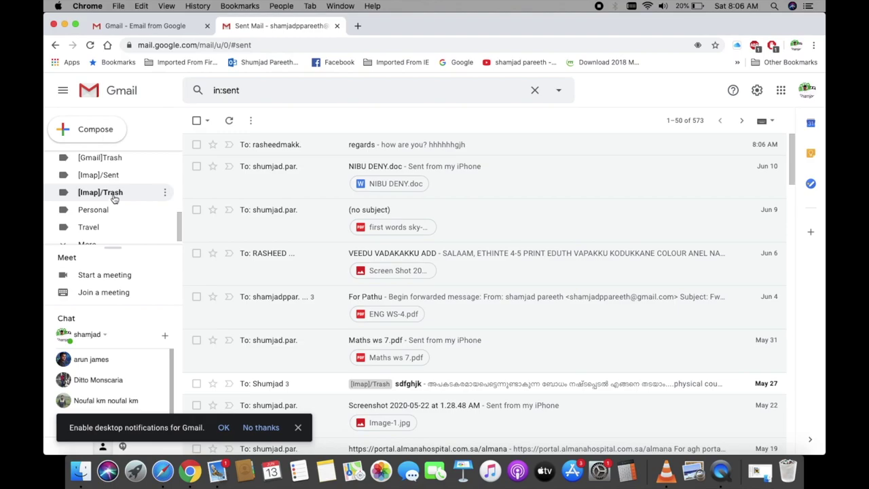
- Browse the [Imap]/Trash and Personal labels, then return to the Inbox
{"action": "left_click", "coordinate": [114, 198]}
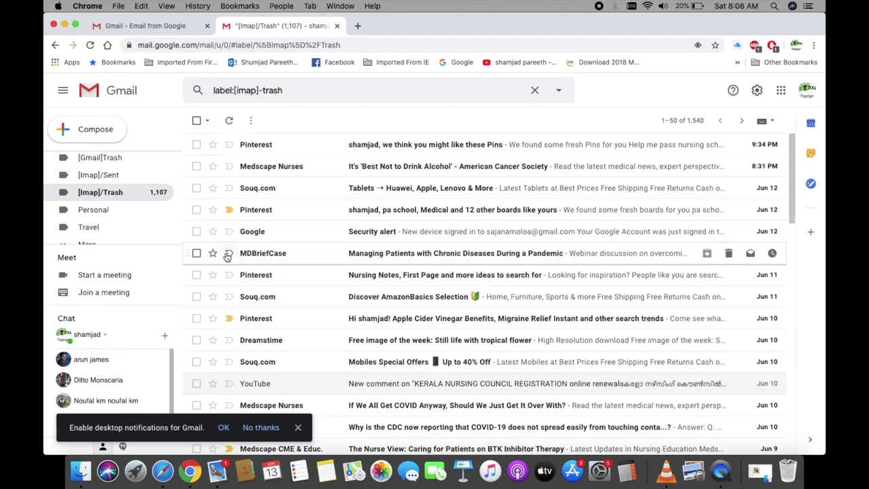
{"action": "scroll", "coordinate": [120, 225], "scroll_direction": "down", "scroll_amount": 1}
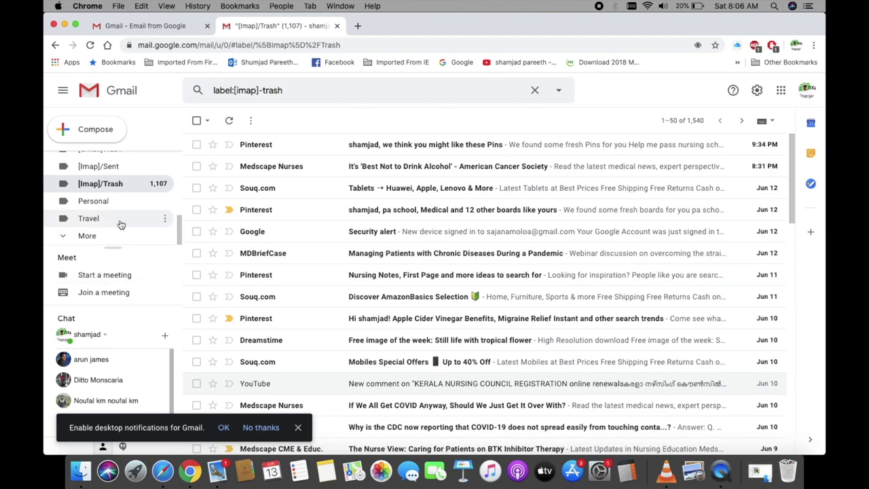
{"action": "left_click", "coordinate": [66, 238]}
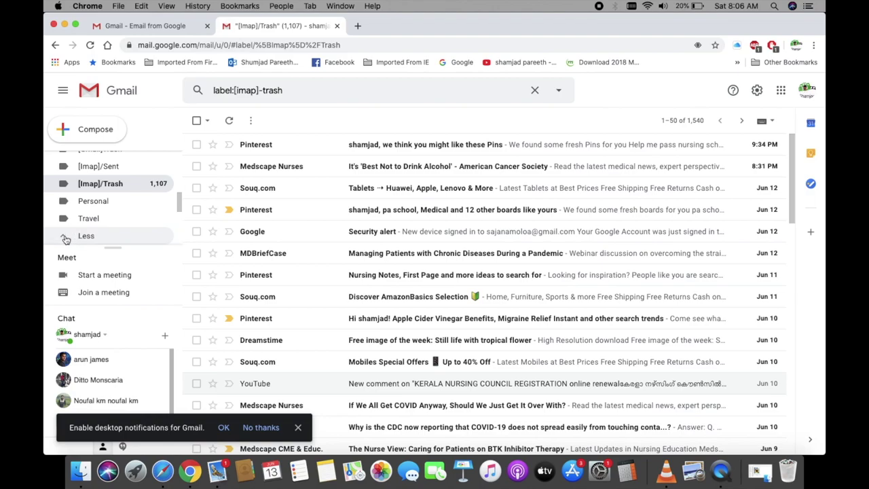
{"action": "left_click", "coordinate": [106, 205]}
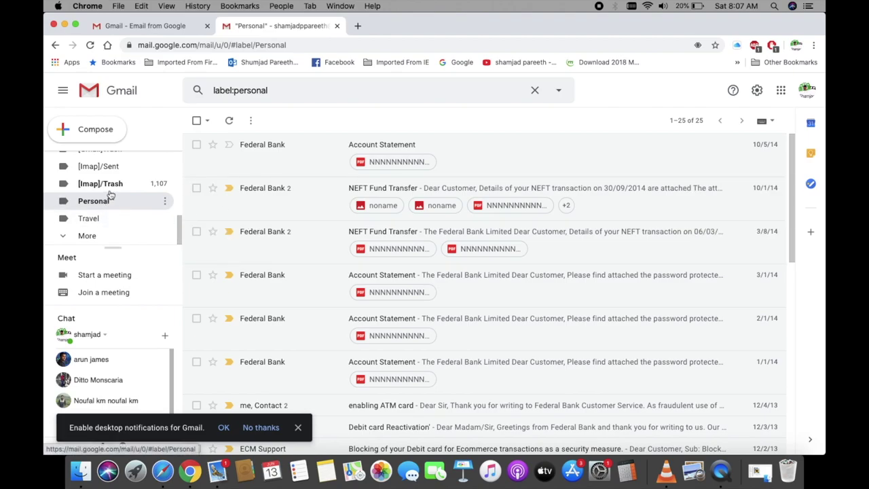
{"action": "scroll", "coordinate": [110, 195], "scroll_direction": "up", "scroll_amount": 2}
{"action": "scroll", "coordinate": [110, 193], "scroll_direction": "up", "scroll_amount": 3}
{"action": "scroll", "coordinate": [112, 194], "scroll_direction": "up", "scroll_amount": 2}
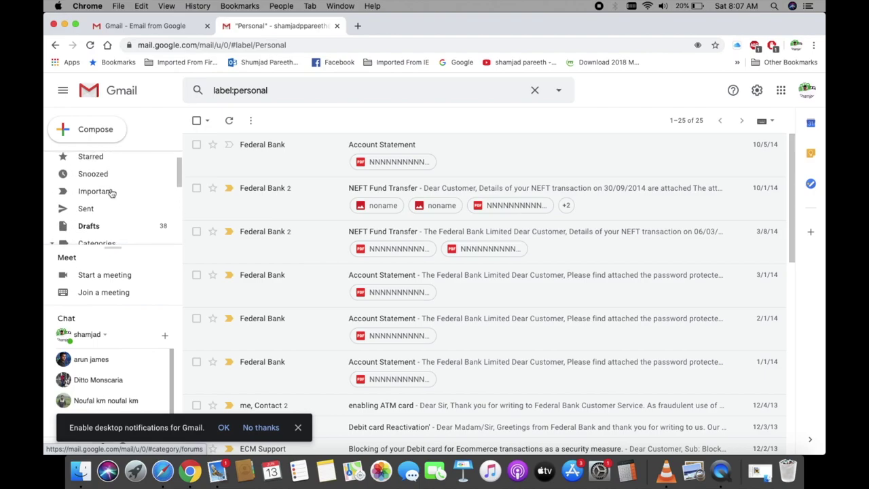
{"action": "scroll", "coordinate": [111, 193], "scroll_direction": "down", "scroll_amount": 3}
{"action": "scroll", "coordinate": [111, 193], "scroll_direction": "down", "scroll_amount": 4}
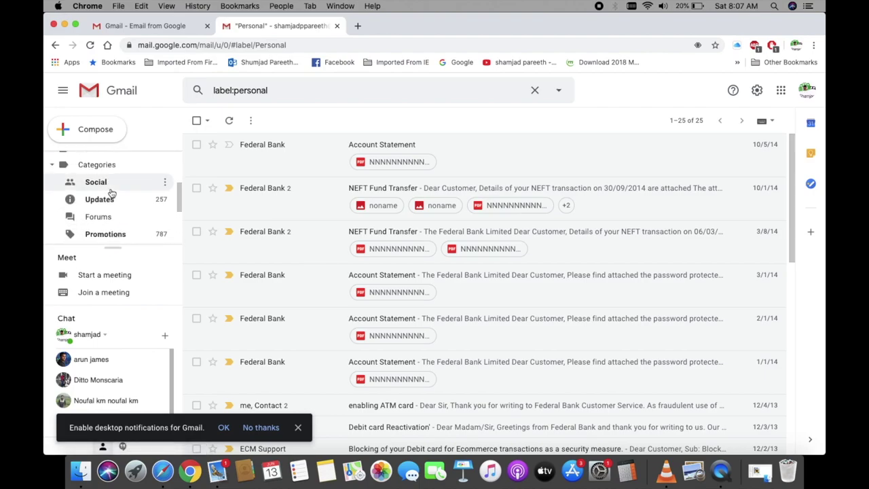
{"action": "scroll", "coordinate": [111, 194], "scroll_direction": "up", "scroll_amount": 4}
{"action": "scroll", "coordinate": [112, 194], "scroll_direction": "up", "scroll_amount": 4}
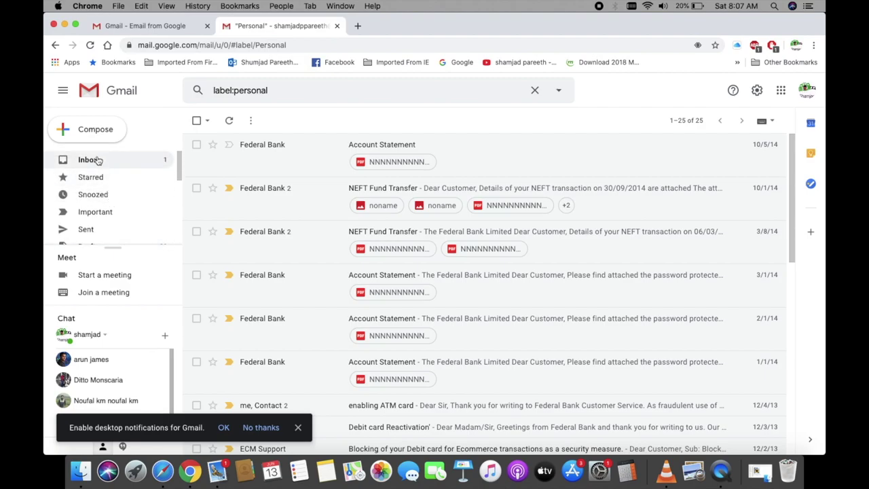
{"action": "left_click", "coordinate": [95, 160]}
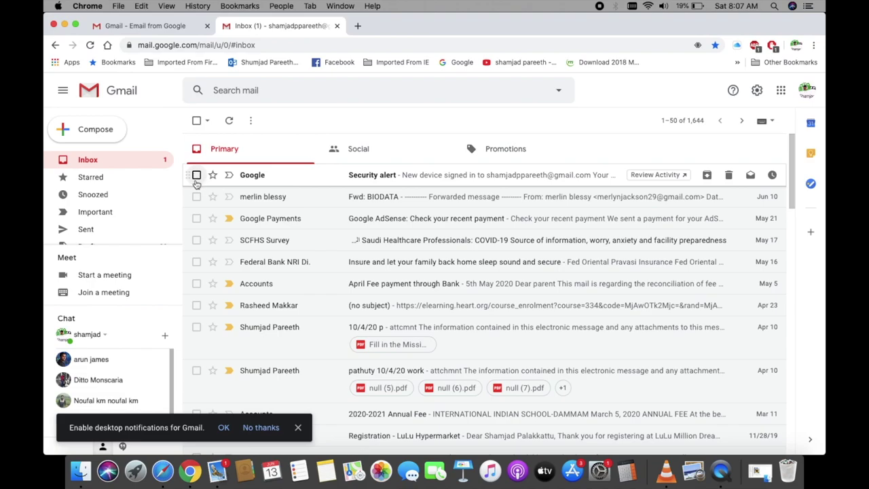
- Select the Google security alert email and move it into the Personal label
{"action": "left_click", "coordinate": [196, 175]}
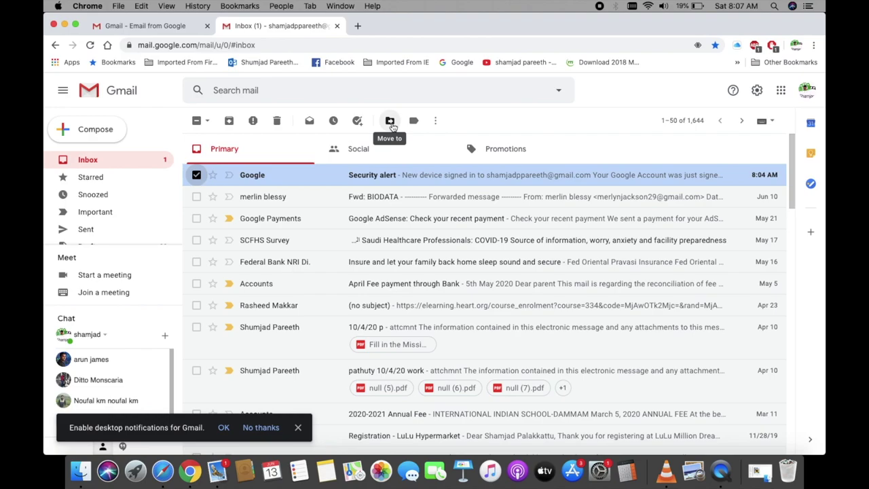
{"action": "left_click", "coordinate": [391, 123]}
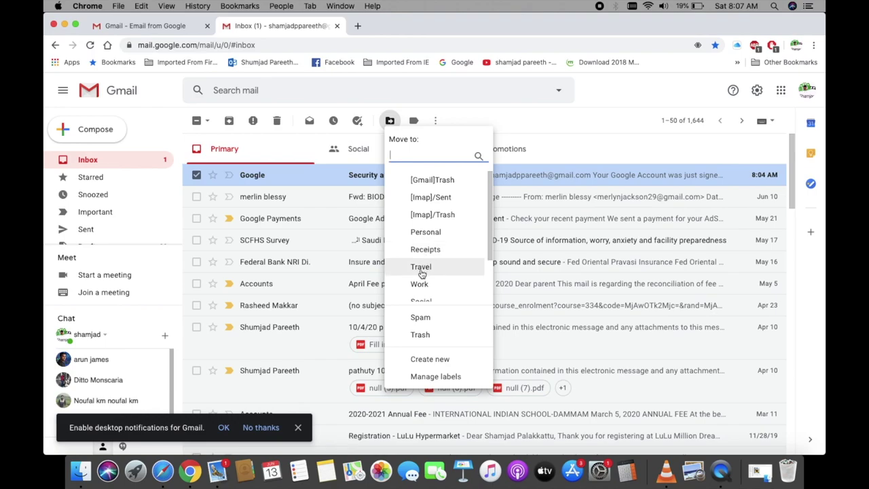
{"action": "scroll", "coordinate": [421, 284], "scroll_direction": "down", "scroll_amount": 3}
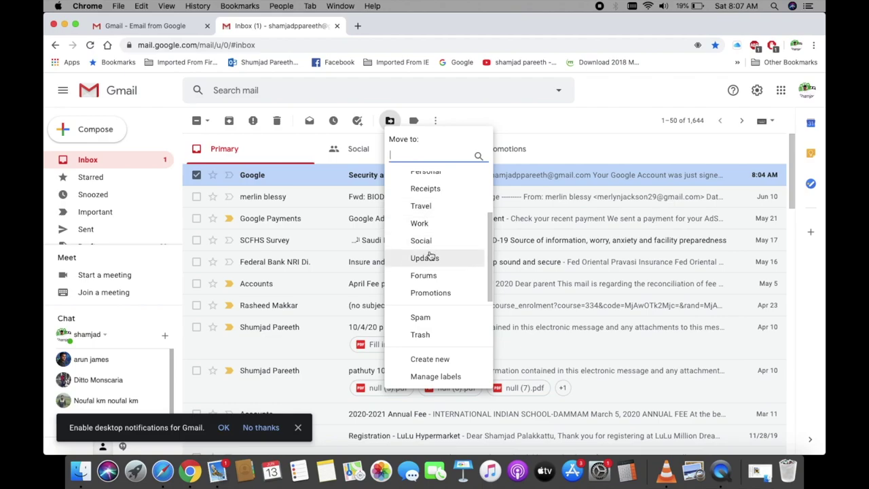
{"action": "scroll", "coordinate": [429, 255], "scroll_direction": "up", "scroll_amount": 3}
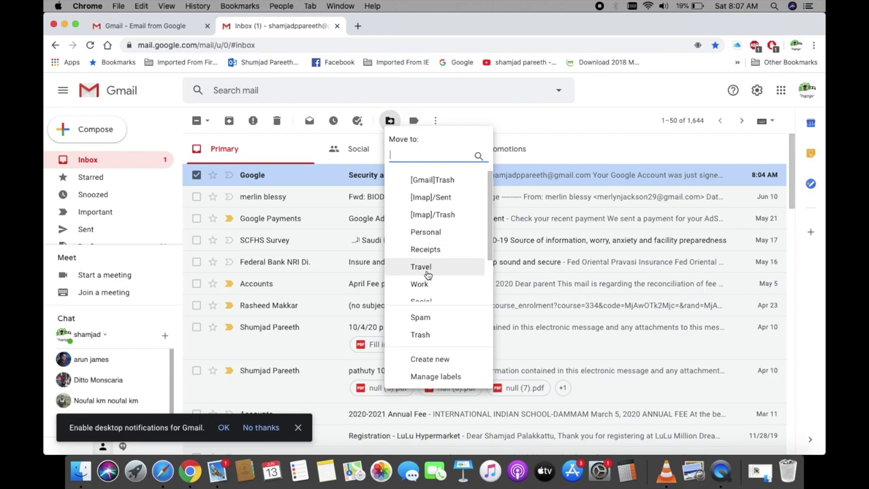
{"action": "left_click", "coordinate": [427, 234]}
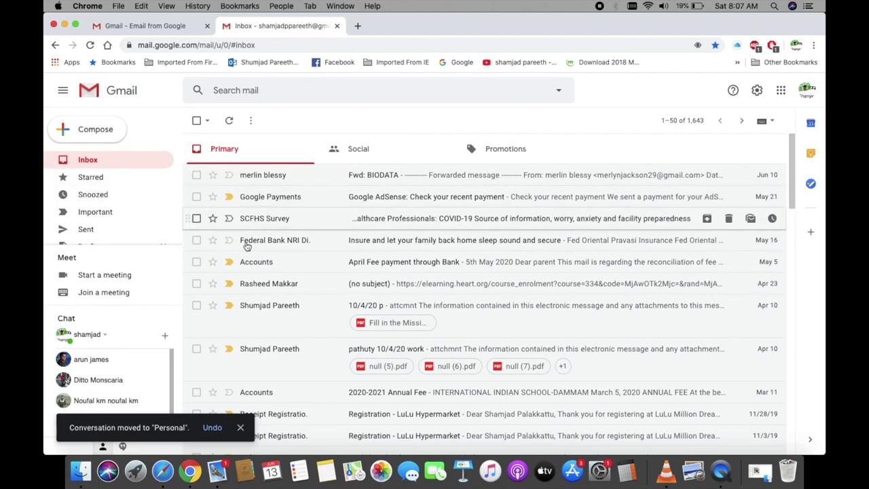
{"action": "scroll", "coordinate": [125, 231], "scroll_direction": "down", "scroll_amount": 2}
{"action": "scroll", "coordinate": [125, 231], "scroll_direction": "down", "scroll_amount": 5}
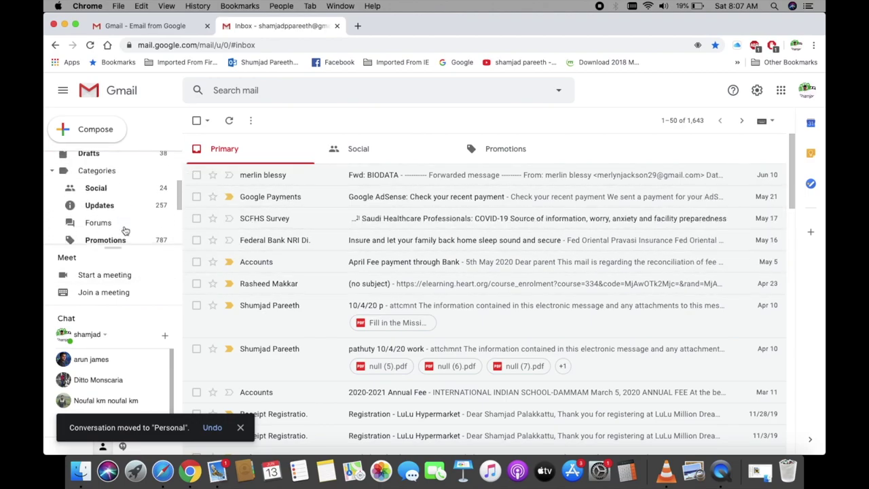
- Open the Personal label and delete the Google security alert email there
{"action": "scroll", "coordinate": [124, 231], "scroll_direction": "down", "scroll_amount": 1}
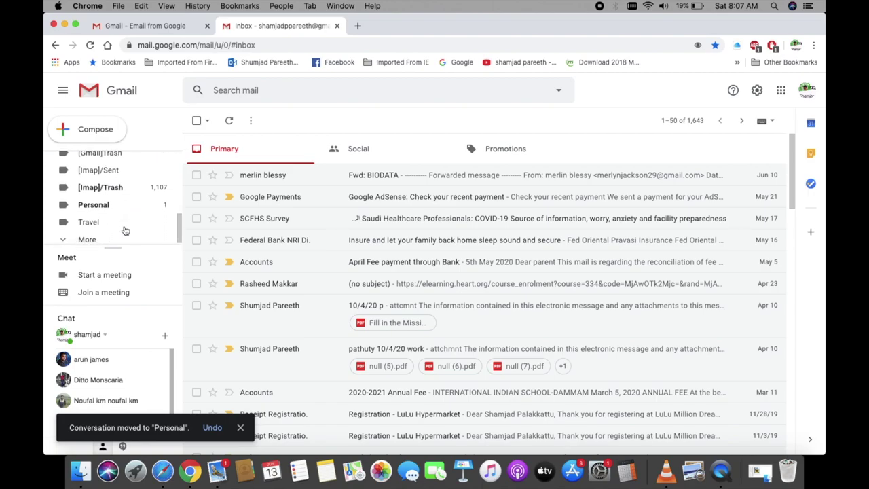
{"action": "left_click", "coordinate": [101, 210]}
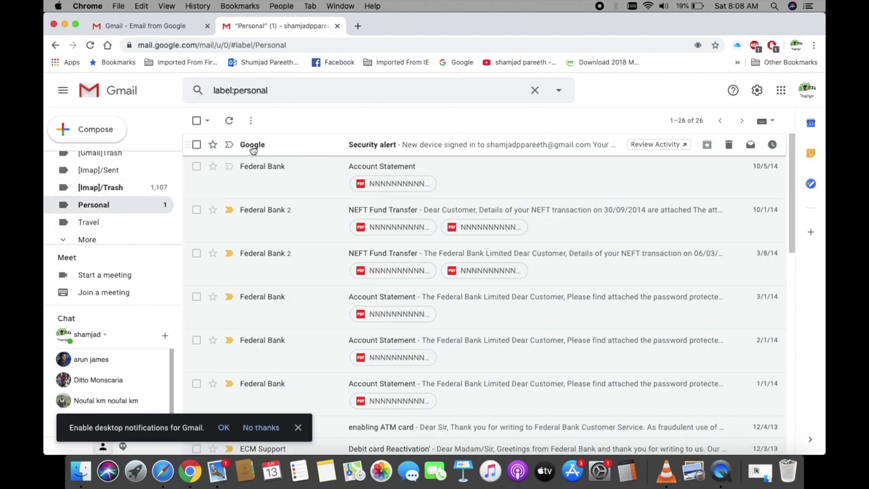
{"action": "left_click", "coordinate": [196, 144]}
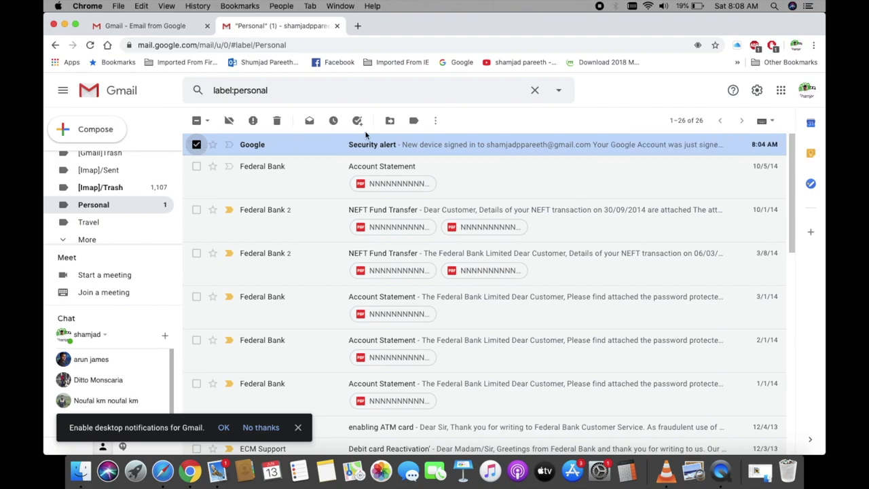
{"action": "left_click", "coordinate": [277, 121]}
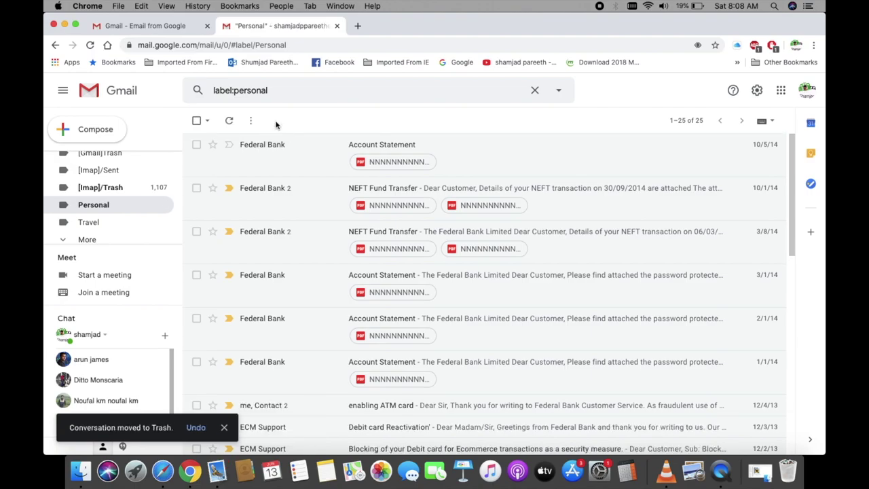
{"action": "scroll", "coordinate": [116, 194], "scroll_direction": "up", "scroll_amount": 5}
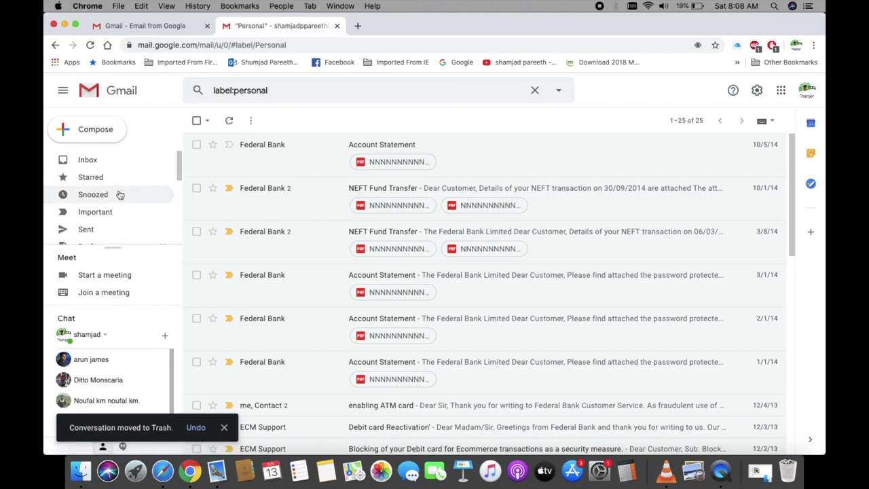
- Open the Federal Bank Account Statement email and preview its PDF attachment, then close the preview
{"action": "left_click", "coordinate": [306, 154]}
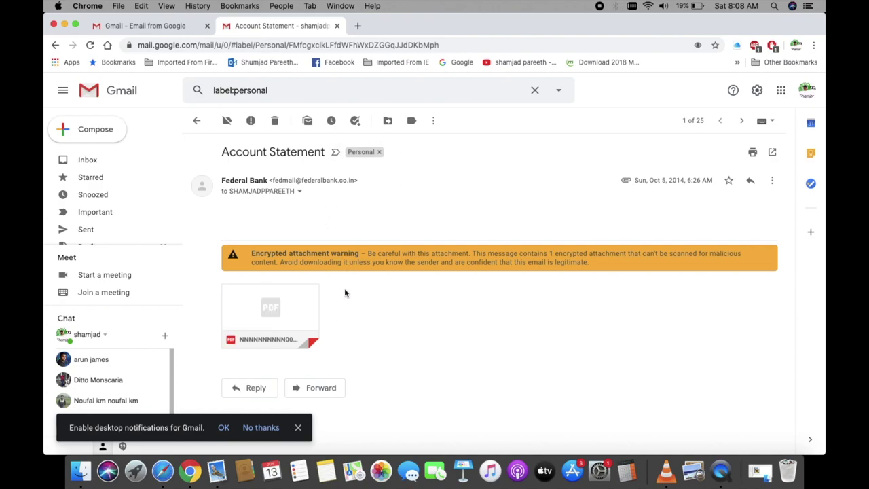
{"action": "mouse_move", "coordinate": [285, 306]}
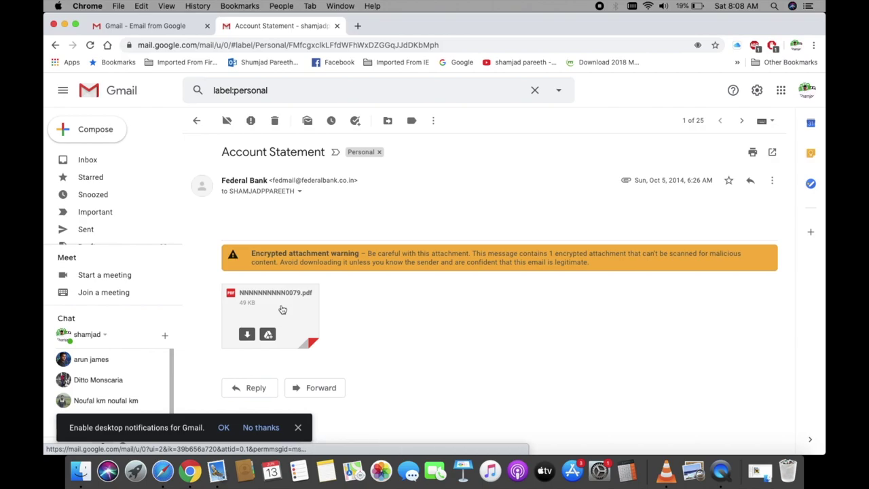
{"action": "left_click", "coordinate": [282, 308]}
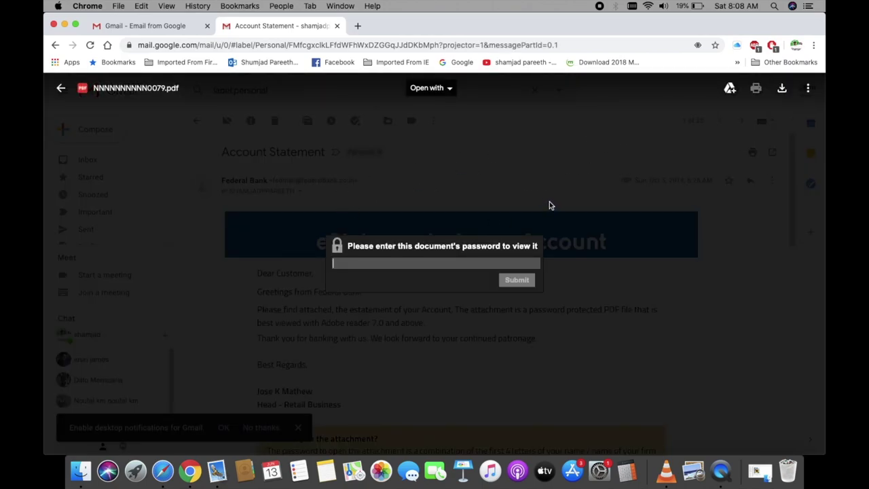
{"action": "left_click", "coordinate": [61, 88]}
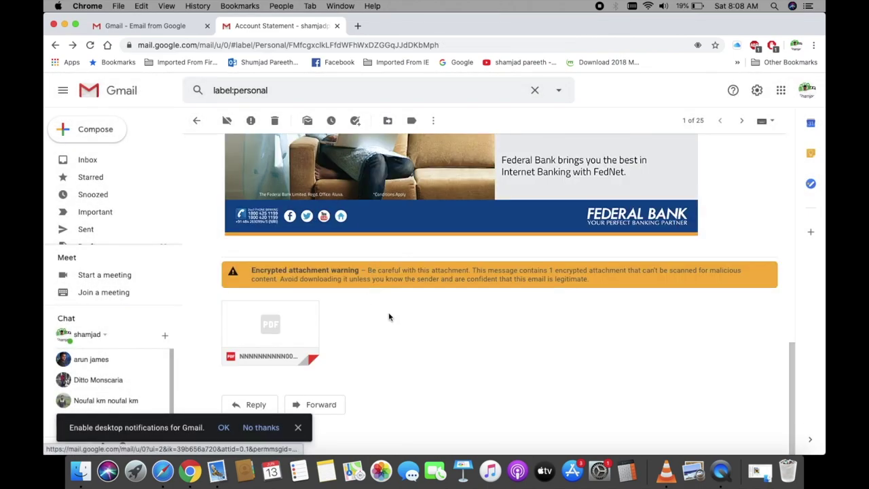
{"action": "mouse_move", "coordinate": [248, 349]}
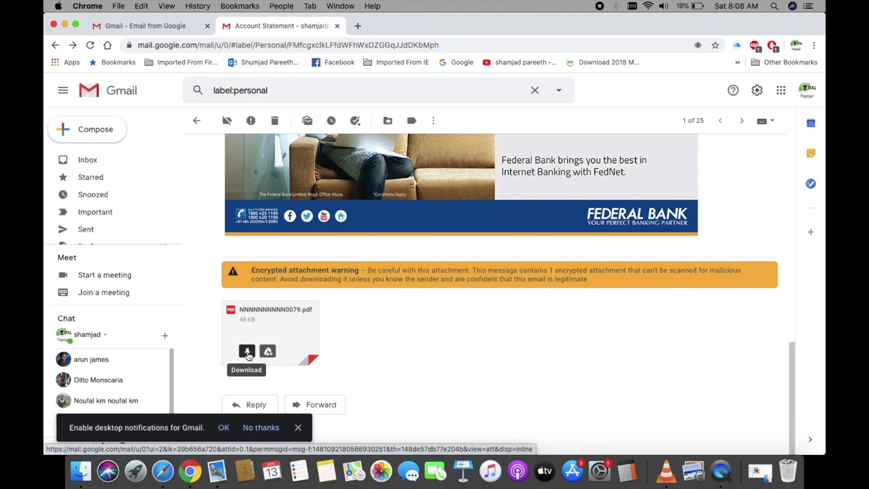
- Download the statement PDF to the Desktop and minimise the Gmail window
{"action": "left_click", "coordinate": [247, 351]}
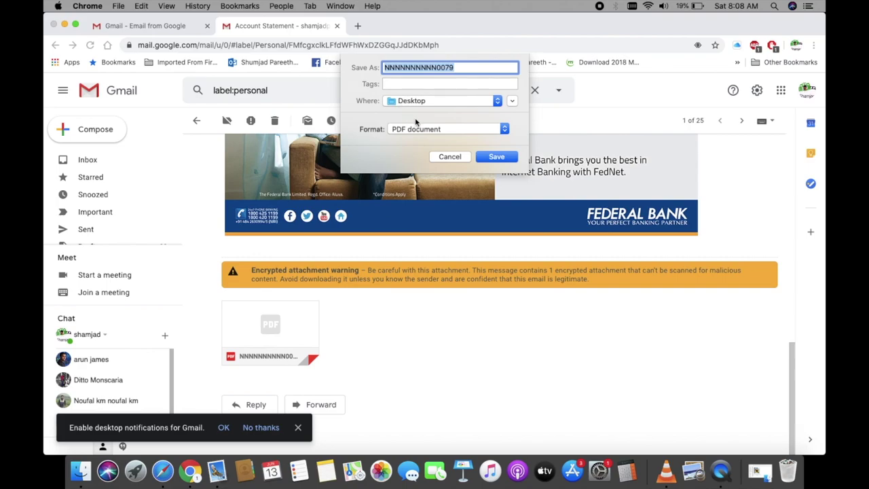
{"action": "left_click", "coordinate": [497, 103]}
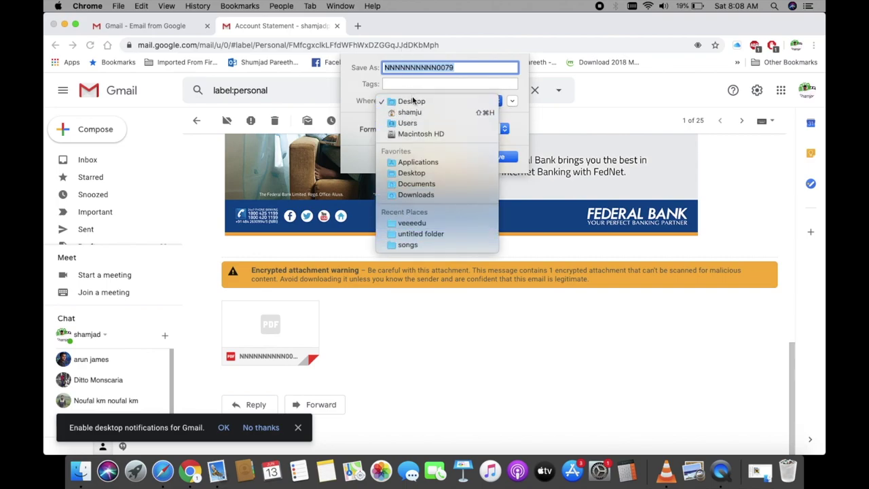
{"action": "left_click", "coordinate": [411, 101]}
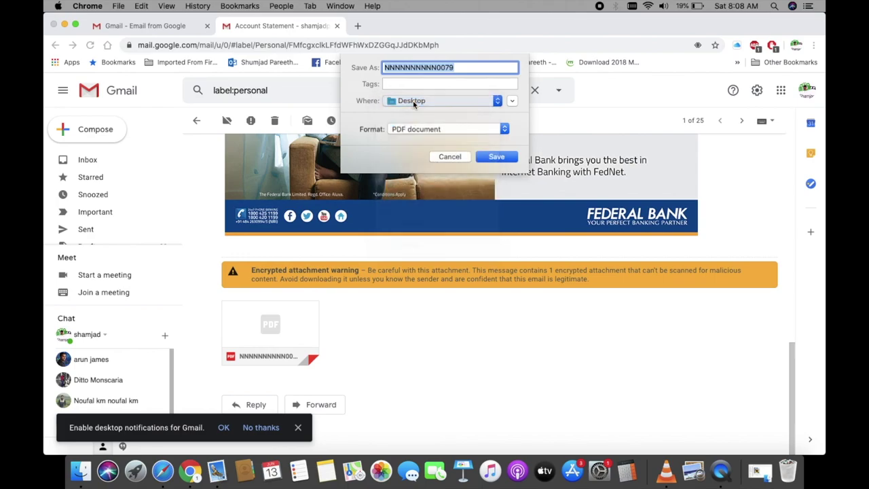
{"action": "left_click", "coordinate": [496, 157]}
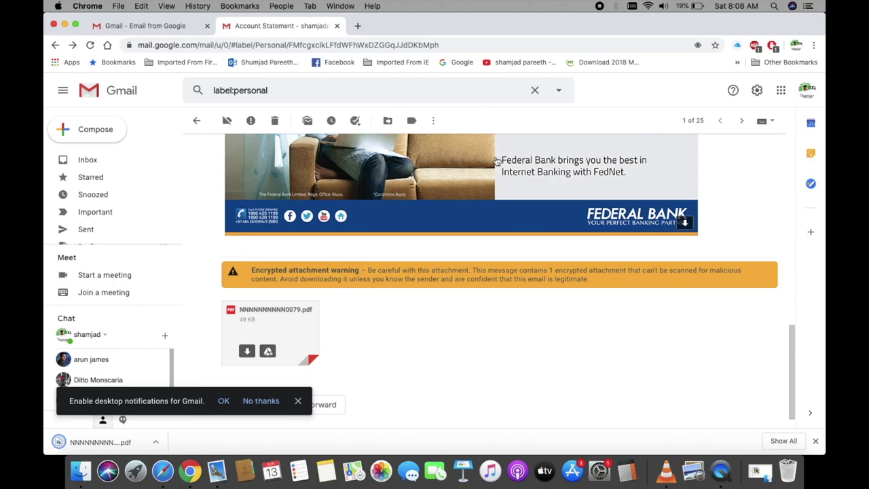
{"action": "left_click", "coordinate": [64, 25]}
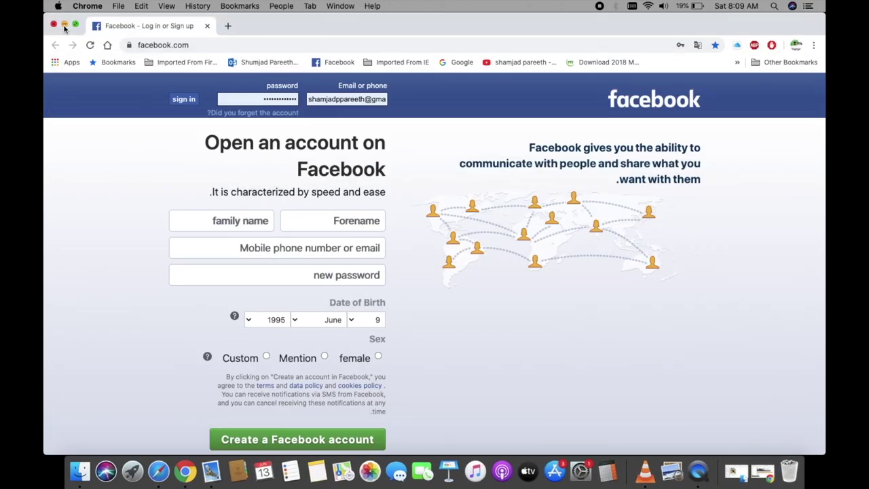
- Open the downloaded statement PDF in Preview, postpone the restart until tomorrow, and close it
{"action": "left_click", "coordinate": [64, 27]}
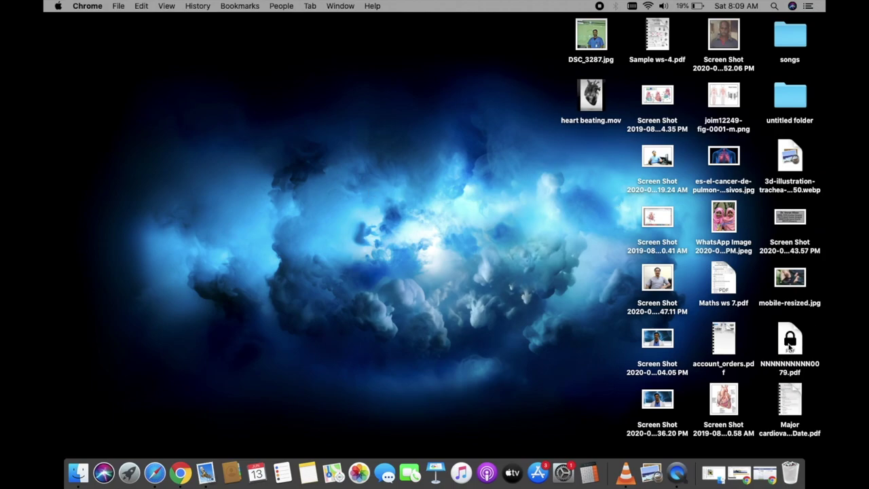
{"action": "double_click", "coordinate": [788, 347]}
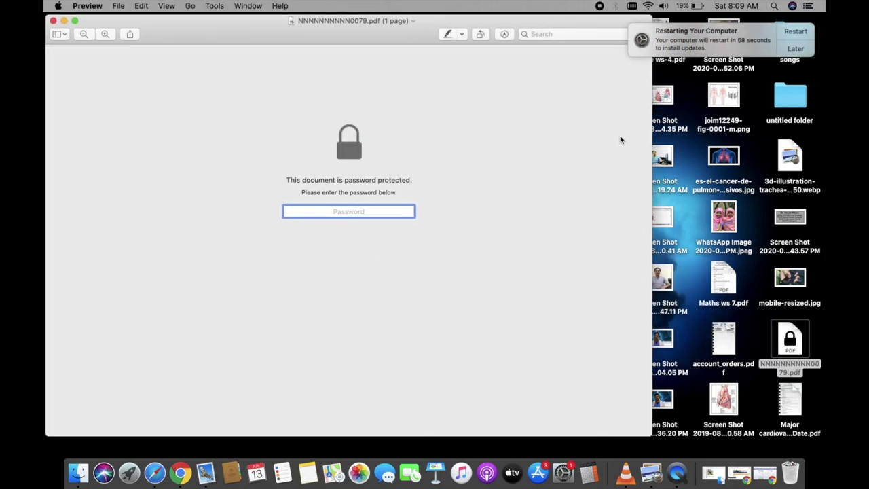
{"action": "left_click", "coordinate": [795, 48]}
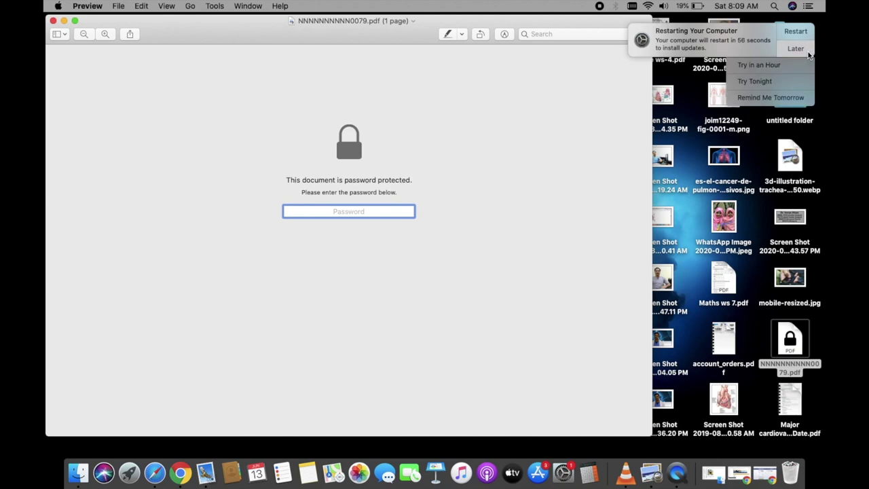
{"action": "left_click", "coordinate": [782, 99]}
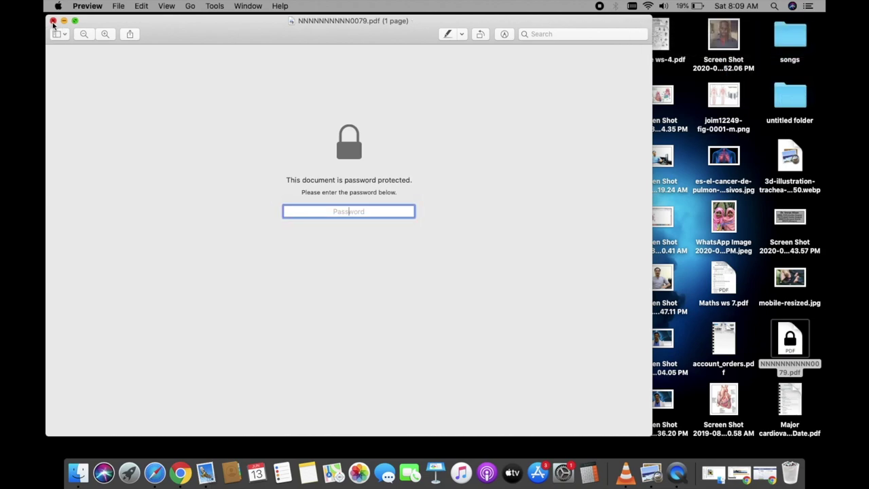
{"action": "left_click", "coordinate": [53, 21]}
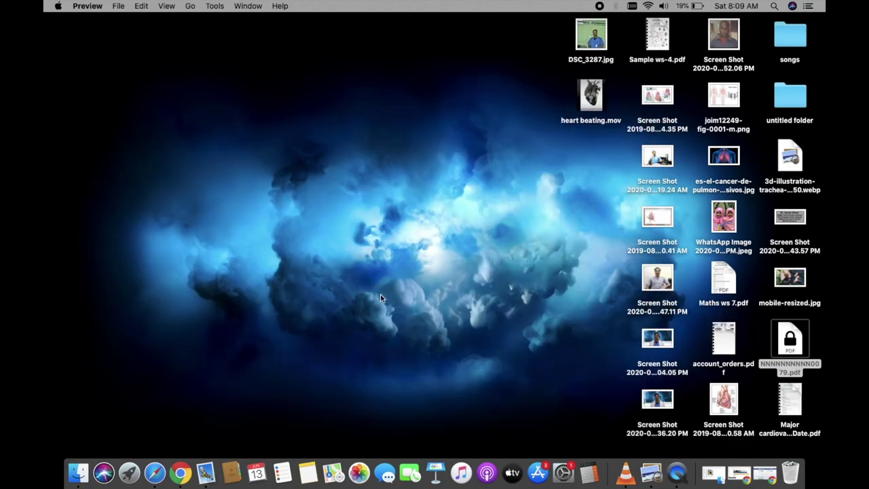
{"action": "left_click", "coordinate": [180, 472]}
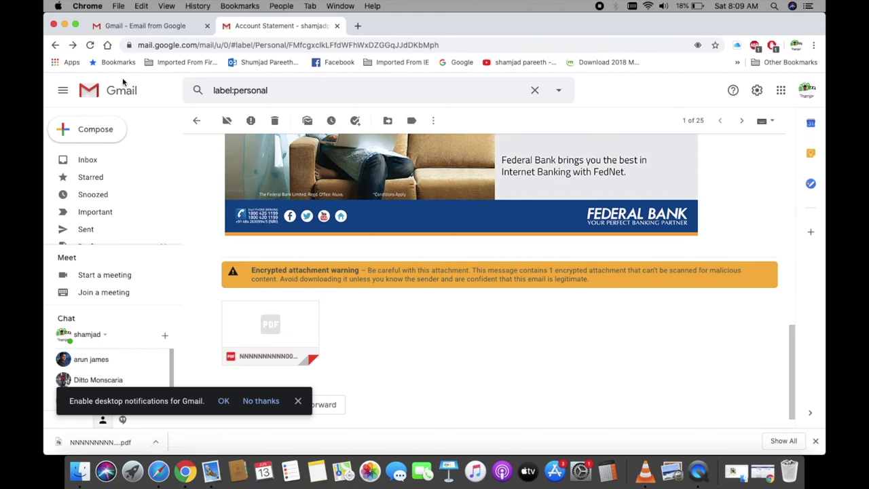
- Return to the inbox, then open Drafts to view the 38 saved drafts
{"action": "left_click", "coordinate": [88, 160]}
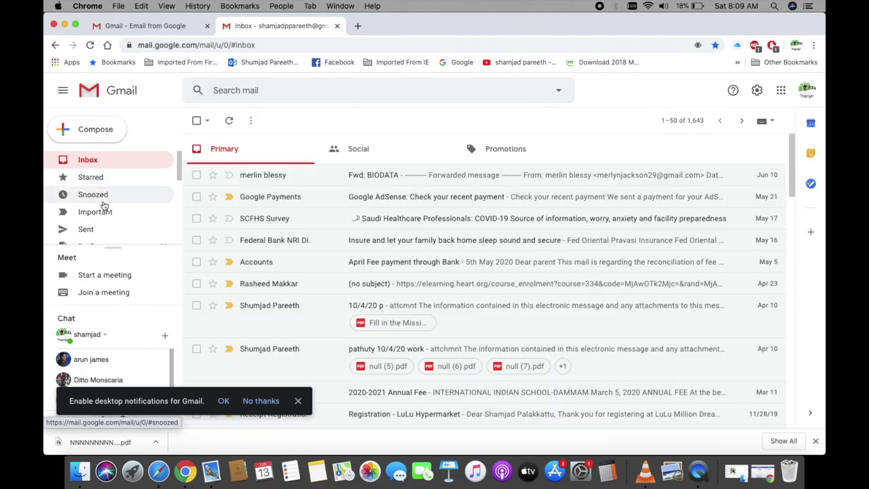
{"action": "scroll", "coordinate": [106, 223], "scroll_direction": "down", "scroll_amount": 3}
{"action": "scroll", "coordinate": [107, 223], "scroll_direction": "up", "scroll_amount": 2}
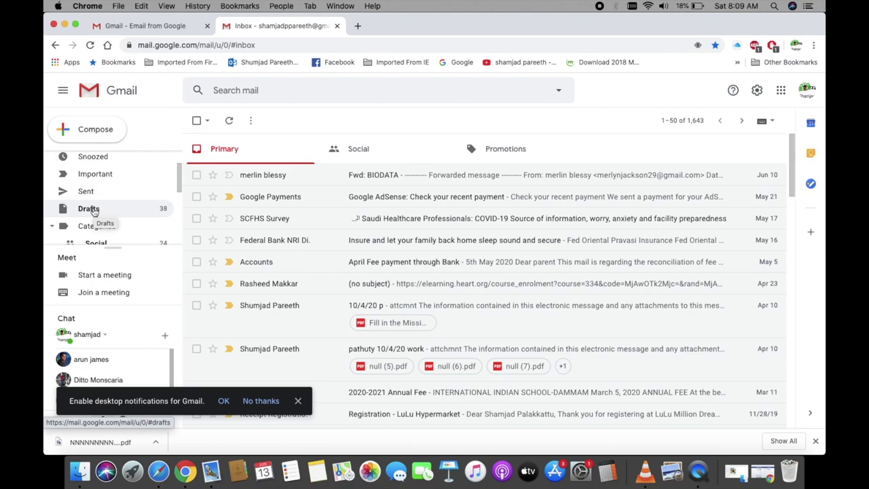
{"action": "left_click", "coordinate": [94, 209]}
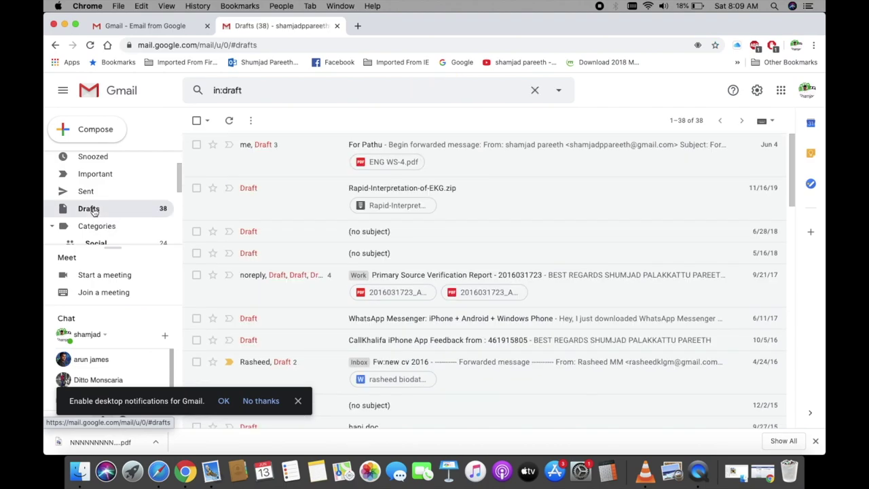
{"action": "scroll", "coordinate": [332, 205], "scroll_direction": "down", "scroll_amount": 3}
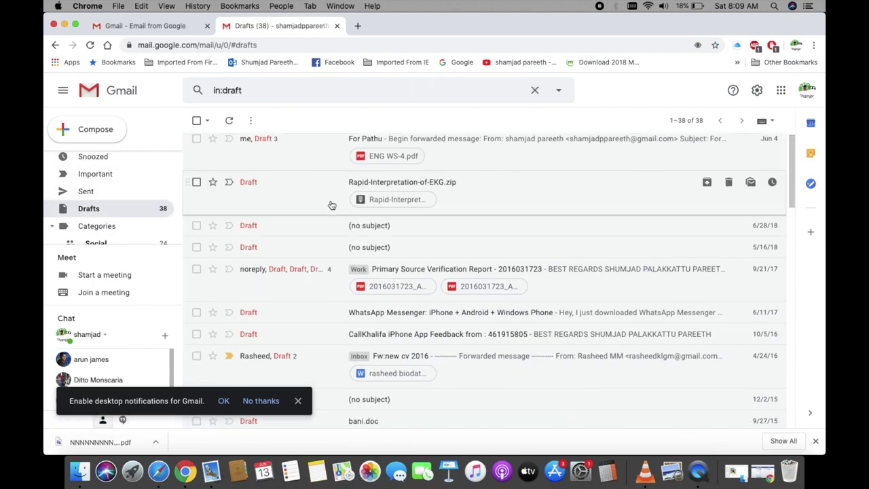
{"action": "scroll", "coordinate": [331, 205], "scroll_direction": "up", "scroll_amount": 3}
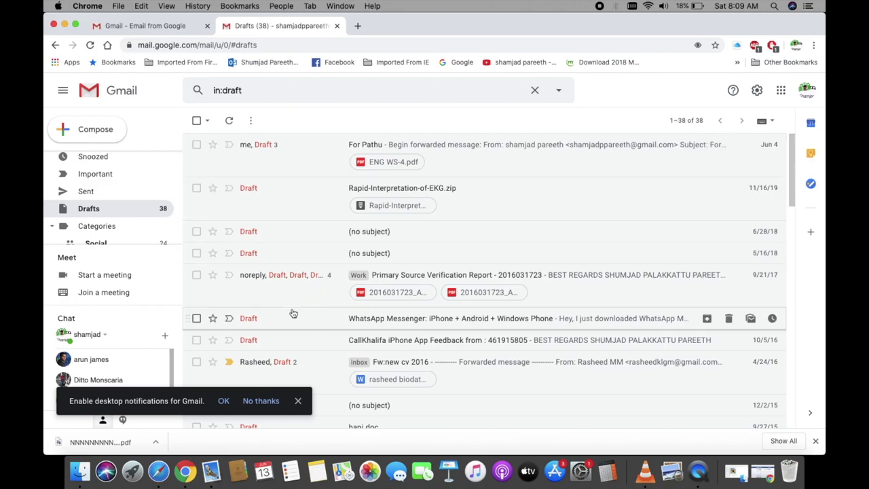
- Compose a message reading 'how are you da.....' and close it so it is saved as a draft
{"action": "left_click", "coordinate": [98, 131]}
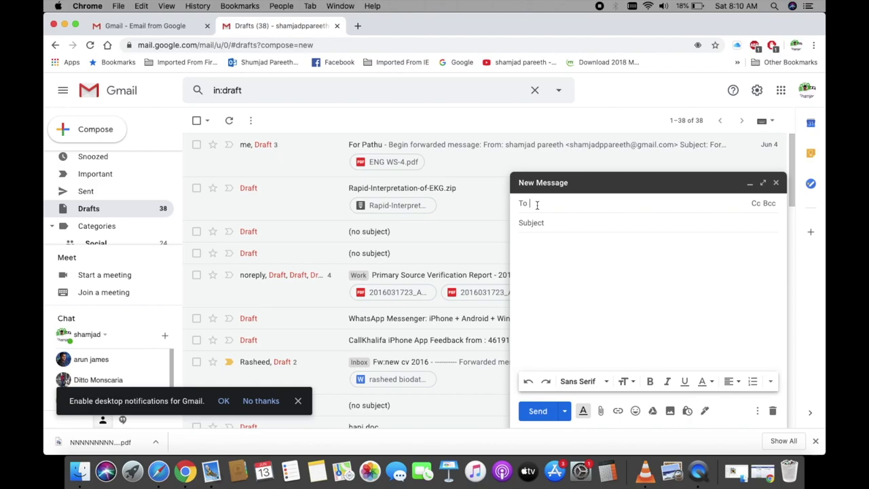
{"action": "left_click", "coordinate": [541, 264]}
{"action": "type", "text": "how a"}
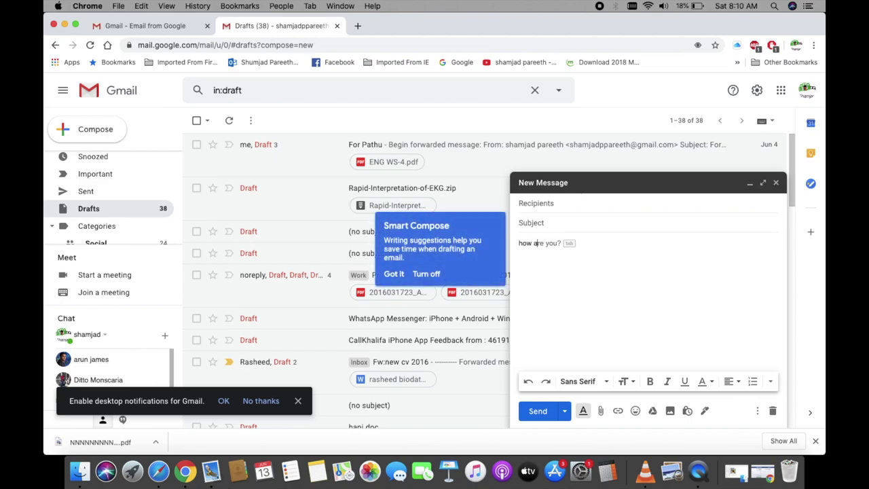
{"action": "type", "text": "re you da......"}
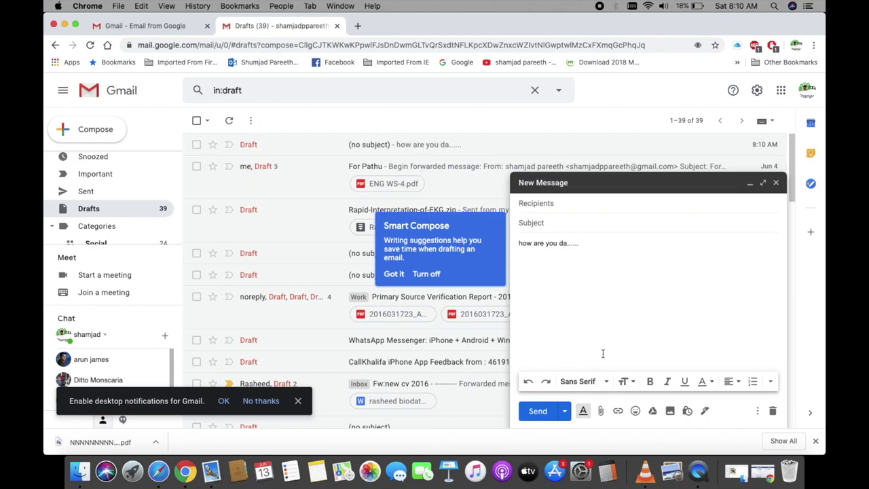
{"action": "left_click", "coordinate": [564, 412]}
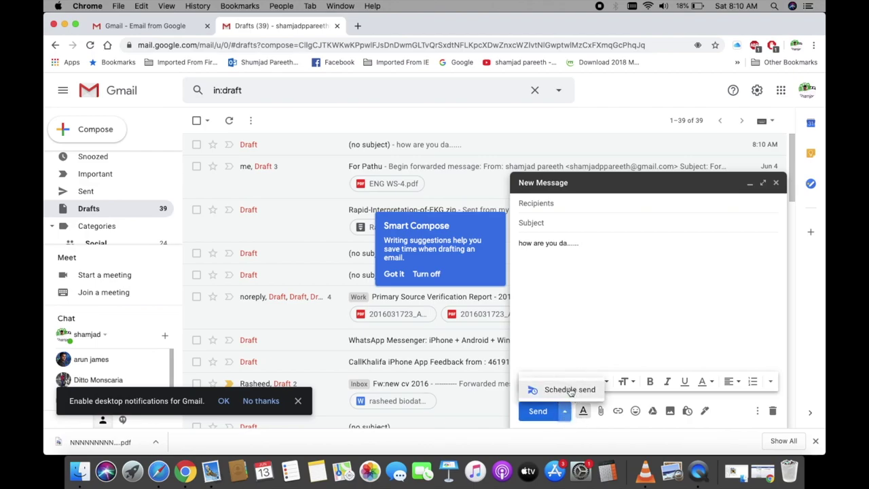
{"action": "left_click", "coordinate": [589, 317]}
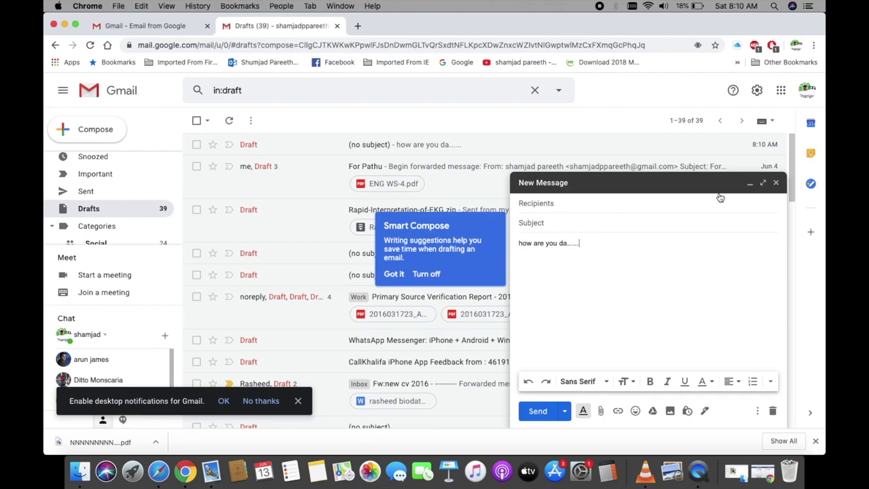
{"action": "left_click", "coordinate": [776, 183]}
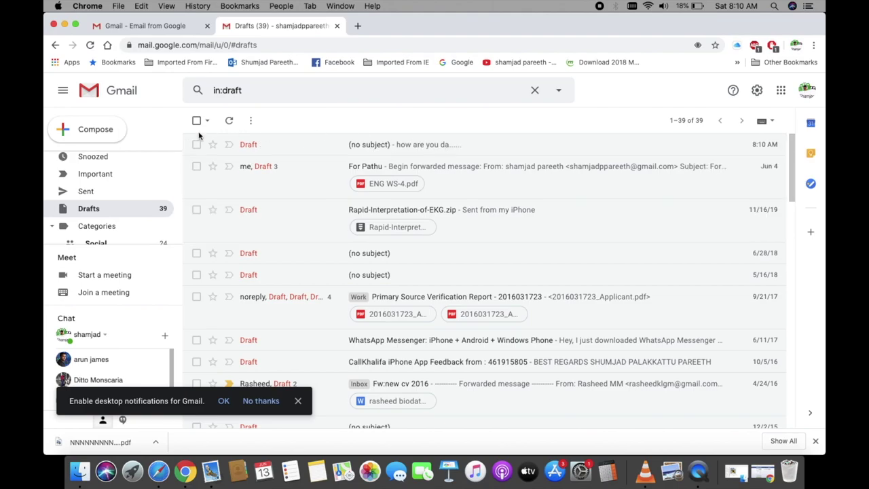
- Reopen the newest draft and address it to a contact picked from the suggestions
{"action": "left_click", "coordinate": [248, 147]}
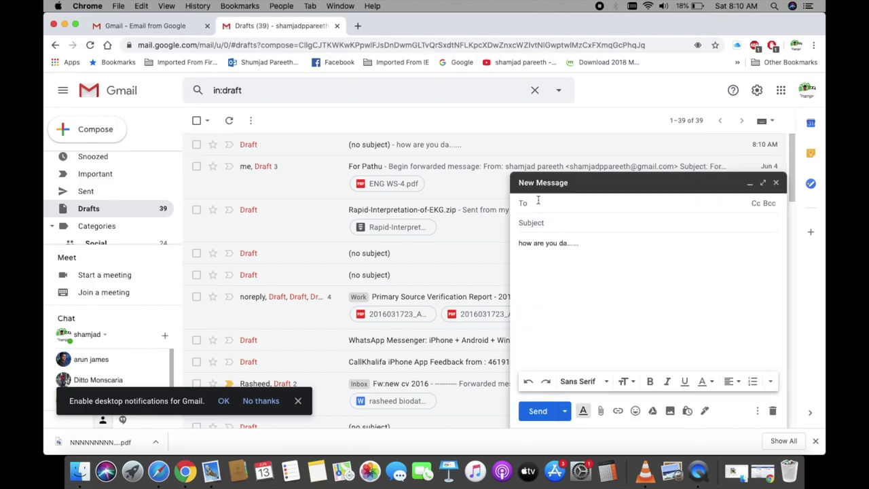
{"action": "left_click", "coordinate": [537, 201]}
{"action": "key", "text": "BackSpace"}
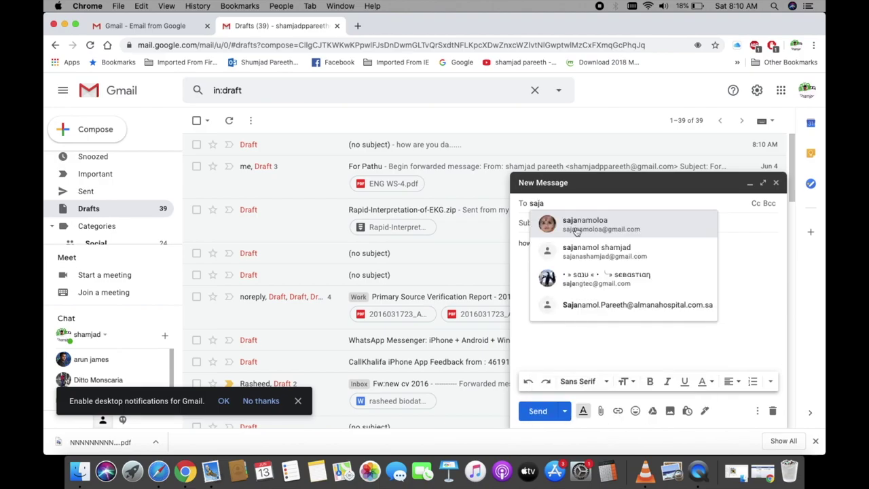
{"action": "left_click", "coordinate": [574, 228]}
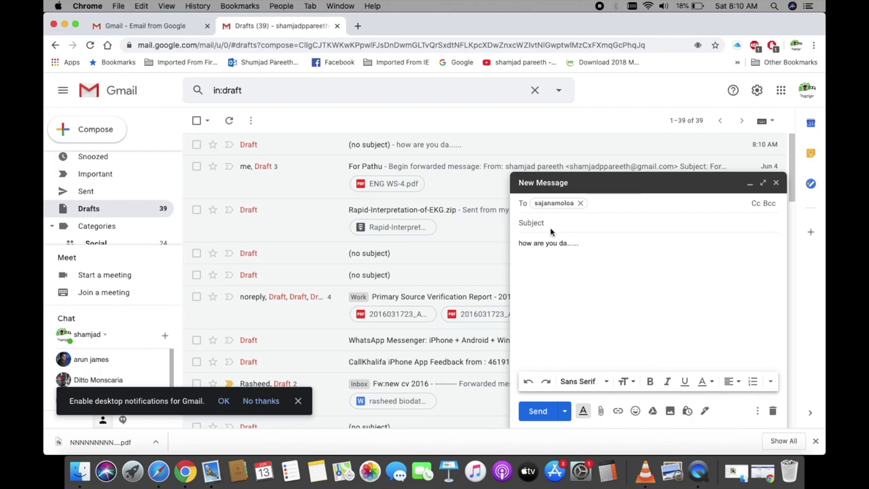
- Give the email the subject 'regards', add two lines of body text, and send it
{"action": "left_click", "coordinate": [550, 228]}
{"action": "type", "text": "regards"}
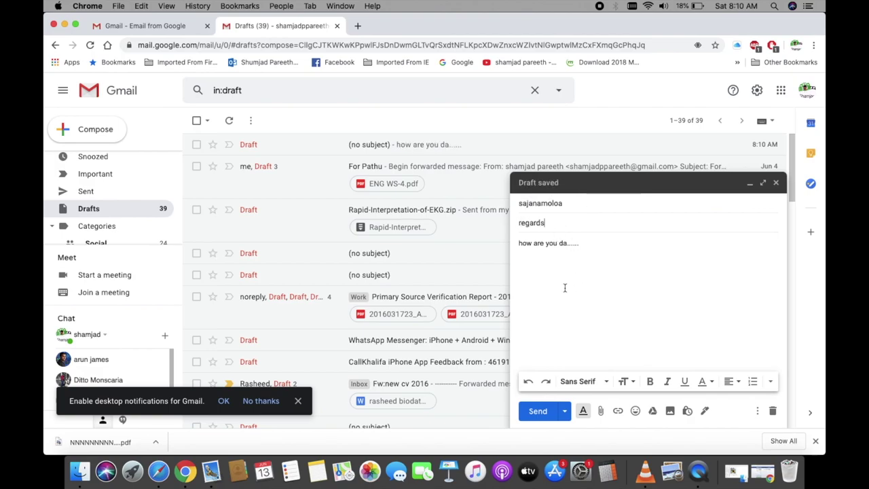
{"action": "key", "text": "Return"}
{"action": "type", "text": "nvhjhdvhjgdsh "}
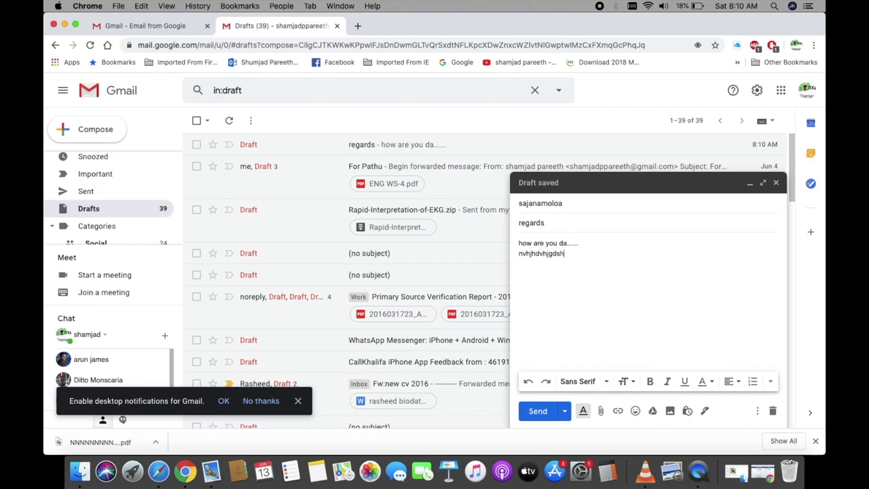
{"action": "type", "text": "hdgdhsjds"}
{"action": "key", "text": "Return"}
{"action": "type", "text": "jnf"}
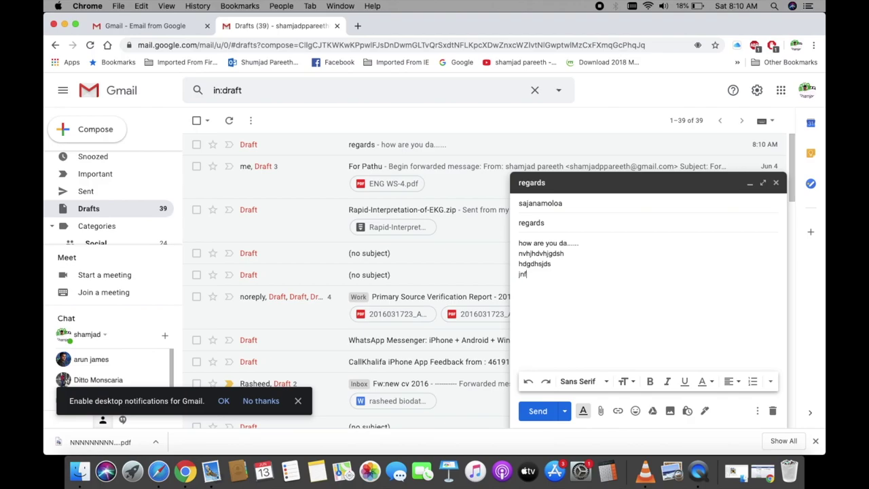
{"action": "type", "text": "vnnbmxbhfdmnsj.  nnjkdvjkhdjfhkjjzn"}
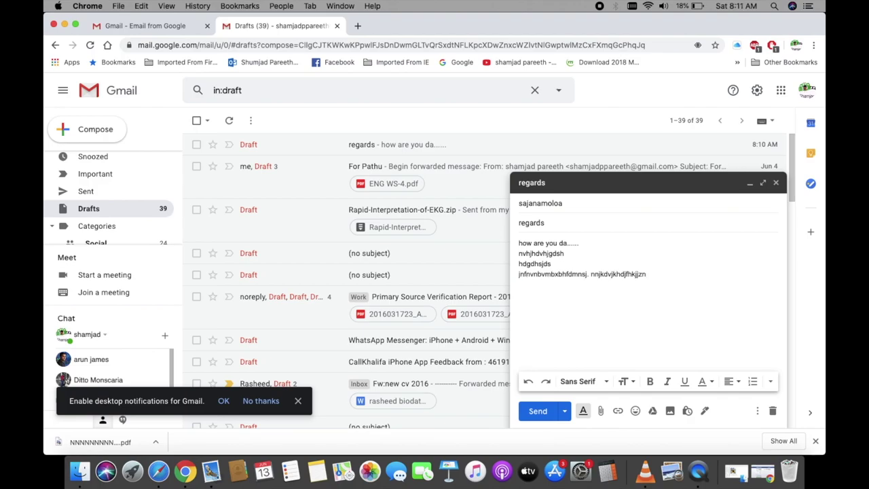
{"action": "left_click", "coordinate": [537, 411]}
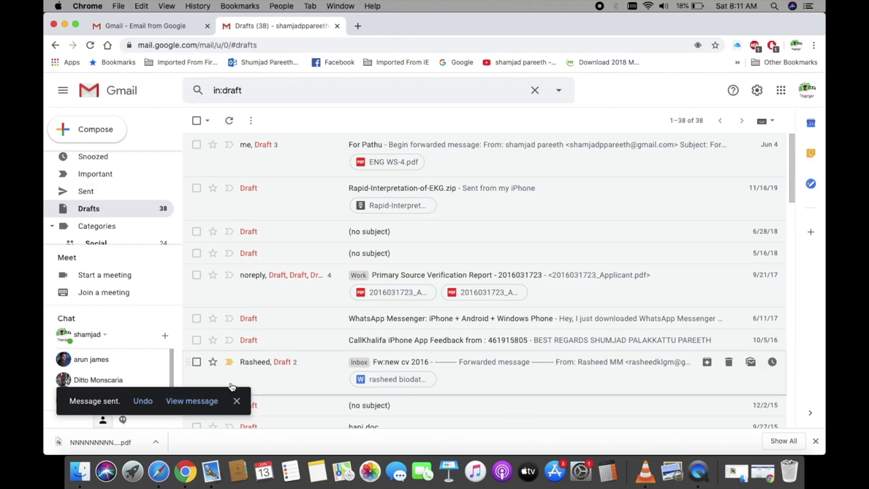
- Return to the inbox and sign out from the account menu
{"action": "scroll", "coordinate": [107, 203], "scroll_direction": "up", "scroll_amount": 2}
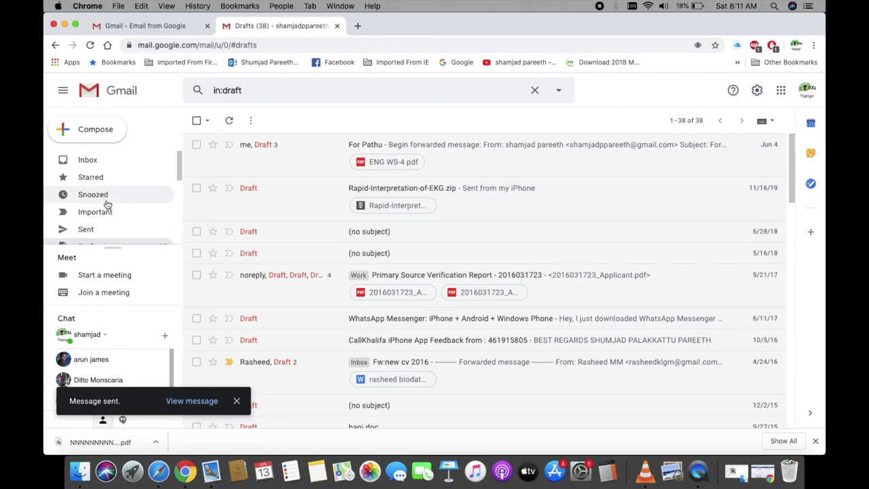
{"action": "left_click", "coordinate": [97, 165]}
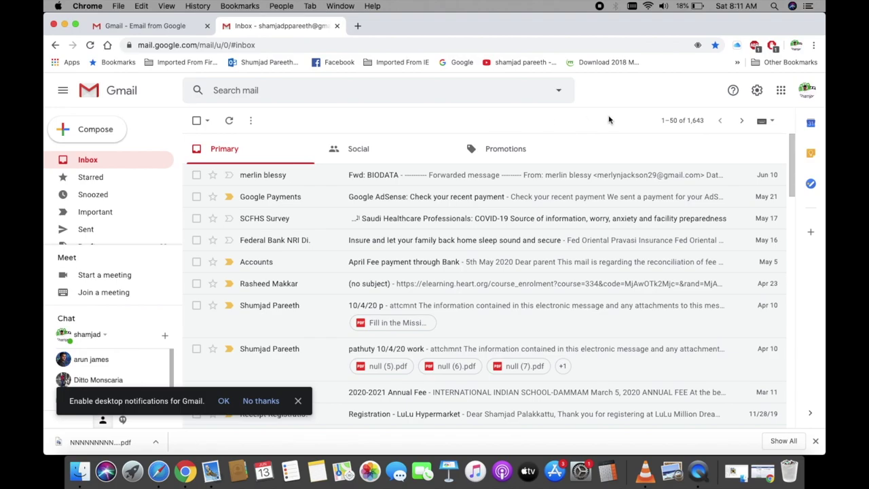
{"action": "left_click", "coordinate": [807, 93]}
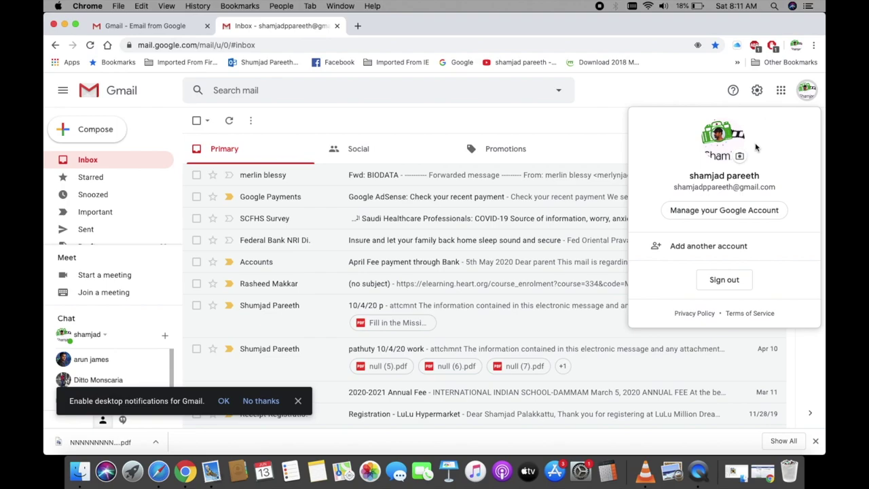
{"action": "left_click", "coordinate": [724, 279]}
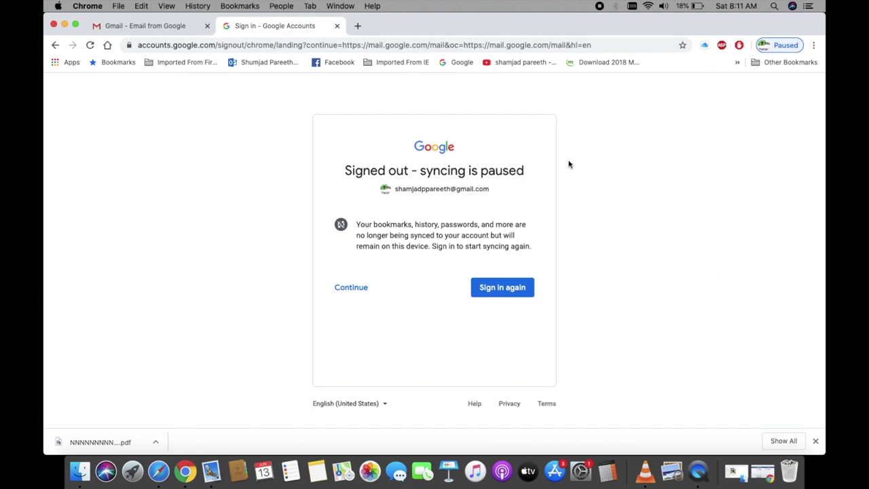
- Close the signed-out notice and start creating a new Google account
{"action": "left_click", "coordinate": [338, 27]}
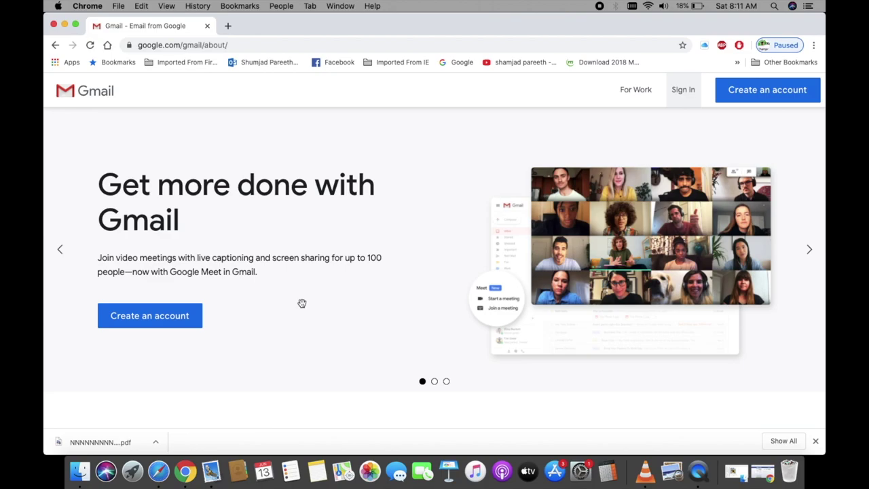
{"action": "left_click", "coordinate": [142, 321]}
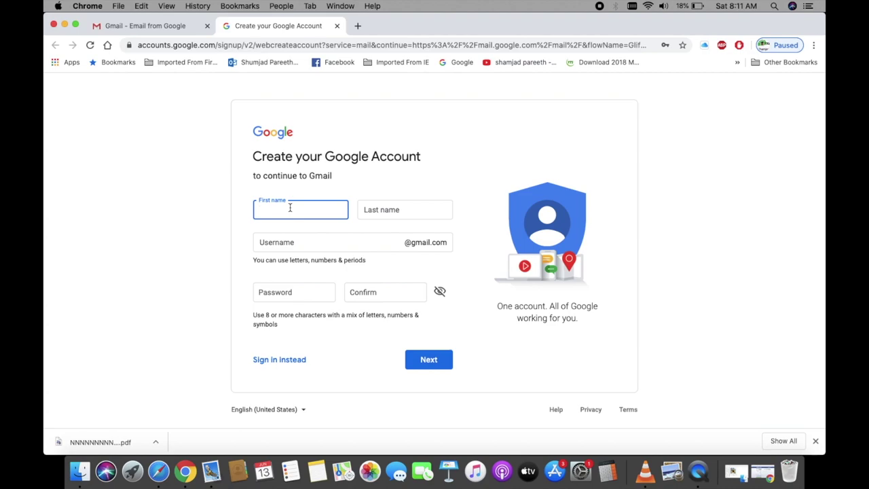
- Enter the first and last name and replace the autofilled username with a chosen one
{"action": "type", "text": "ravi"}
{"action": "left_click", "coordinate": [405, 210]}
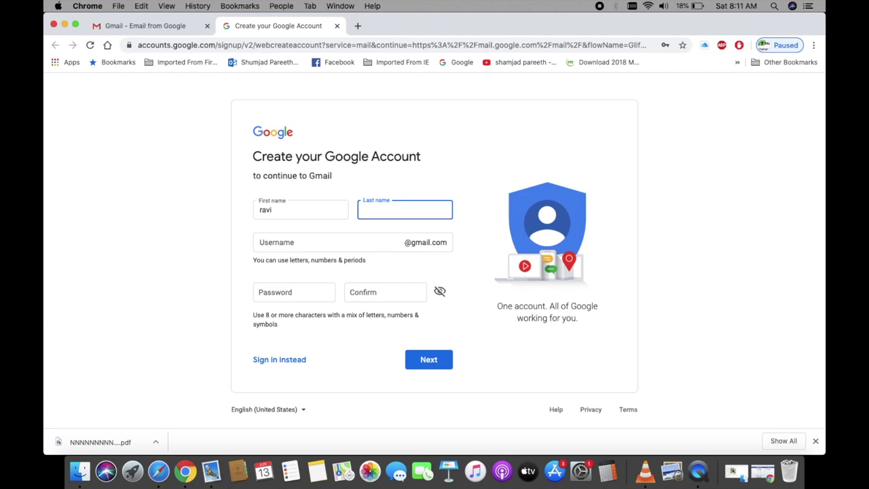
{"action": "type", "text": "boss"}
{"action": "left_click", "coordinate": [282, 246]}
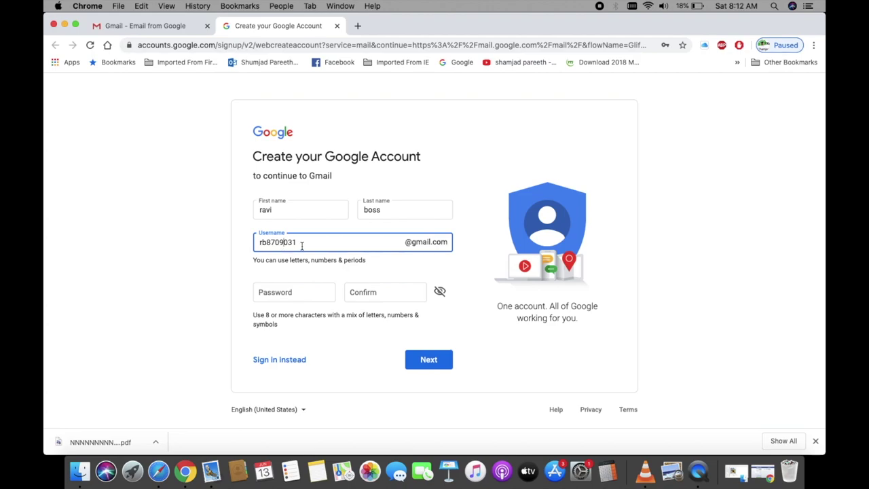
{"action": "key", "text": "BackSpace"}
{"action": "key", "text": "BackSpace"}
{"action": "key", "text": "BackSpace"}
{"action": "key", "text": "BackSpace"}
{"action": "key", "text": "BackSpace"}
{"action": "key", "text": "BackSpace"}
{"action": "key", "text": "BackSpace"}
{"action": "key", "text": "BackSpace"}
- Set and confirm the account password, then submit the form with an available username
{"action": "left_click", "coordinate": [284, 293]}
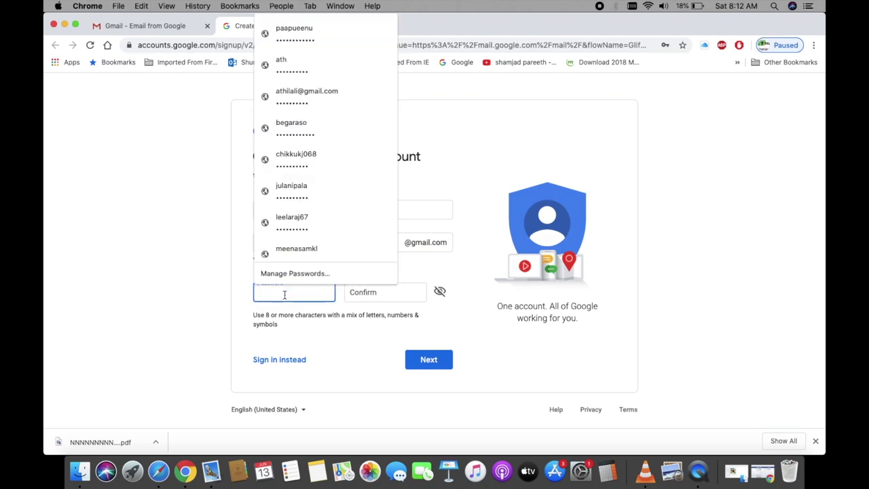
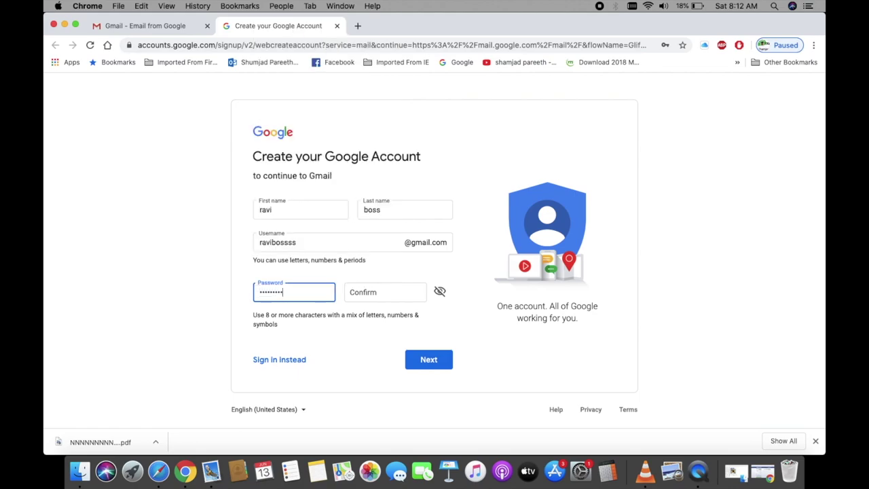
{"action": "left_click", "coordinate": [370, 290]}
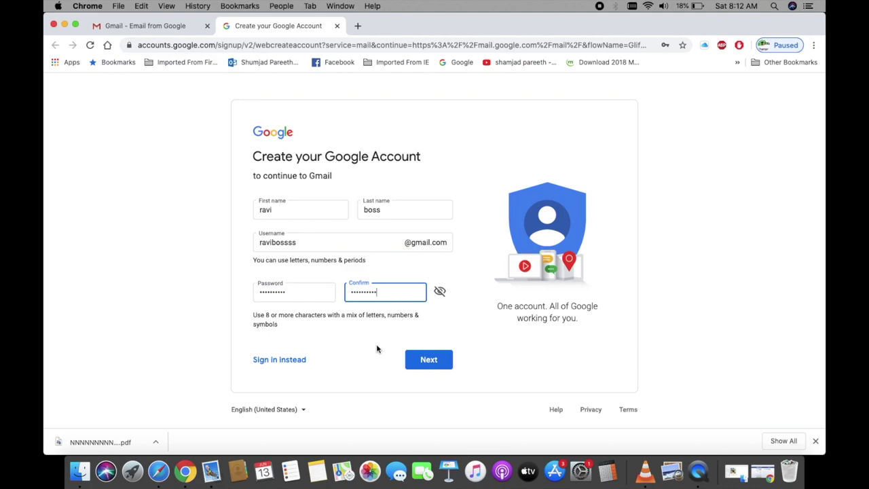
{"action": "left_click", "coordinate": [438, 365]}
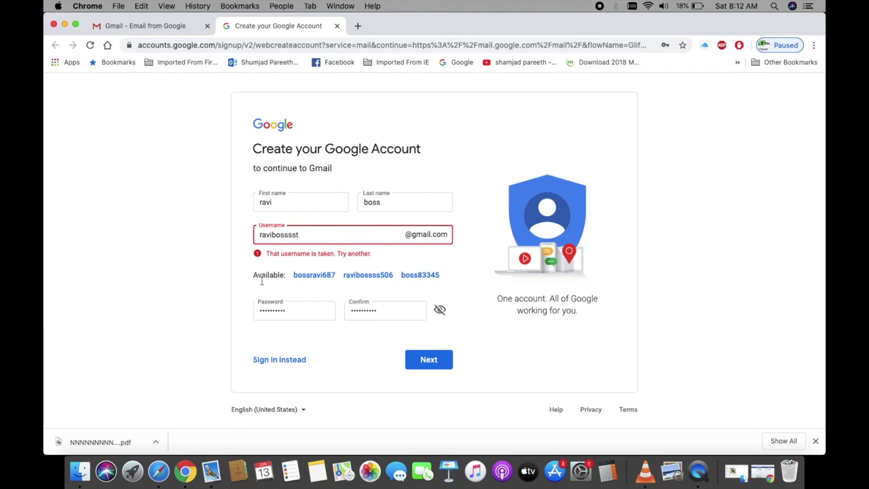
{"action": "left_click", "coordinate": [429, 362]}
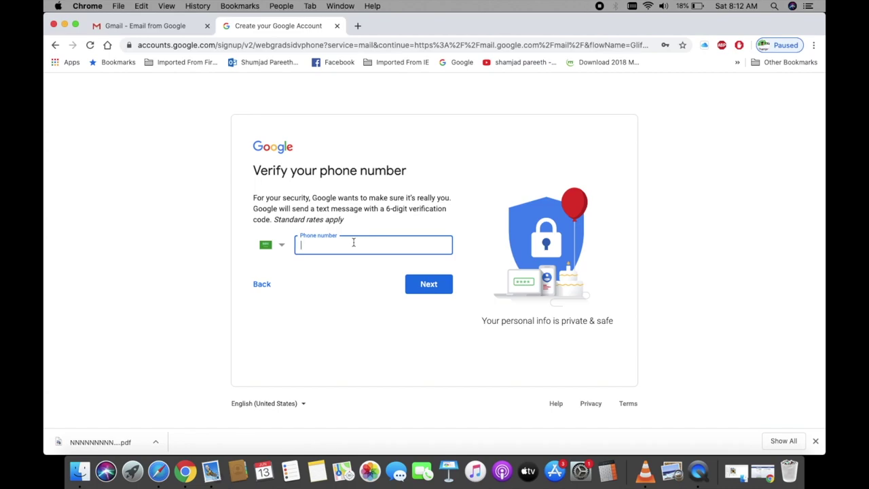
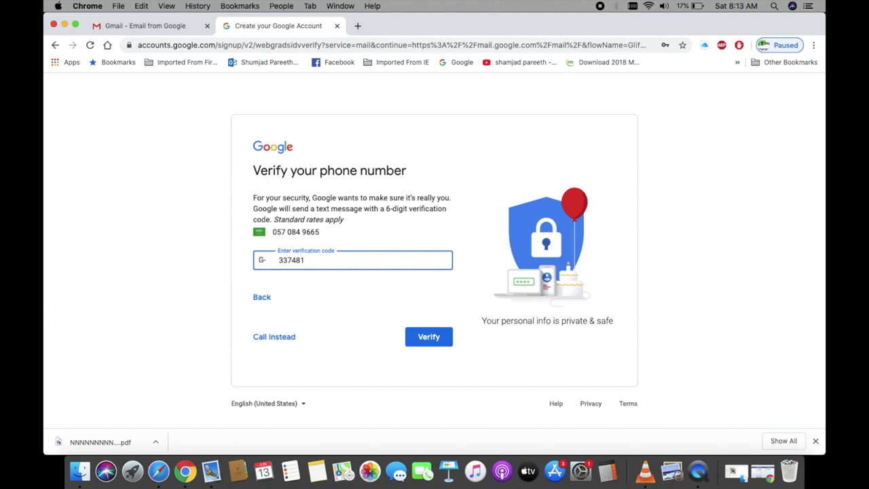
- Enter the phone number and the texted verification code, then verify
{"action": "left_click", "coordinate": [442, 337]}
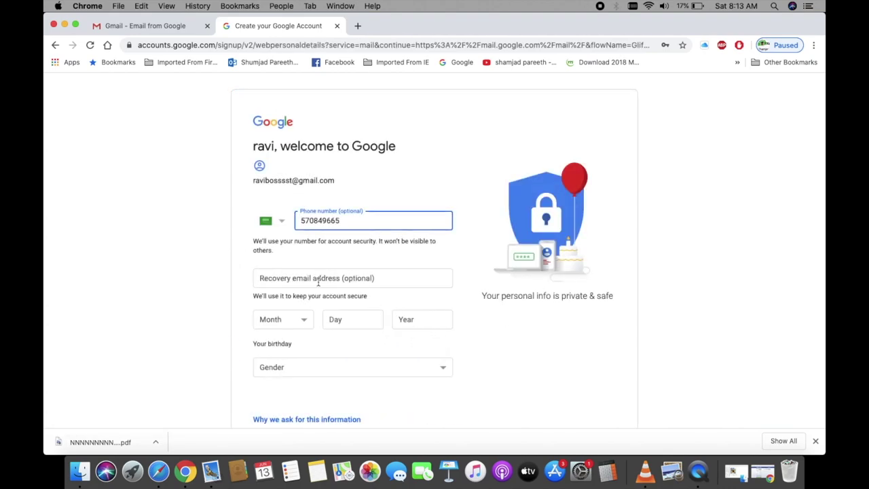
{"action": "scroll", "coordinate": [318, 282], "scroll_direction": "down", "scroll_amount": 3}
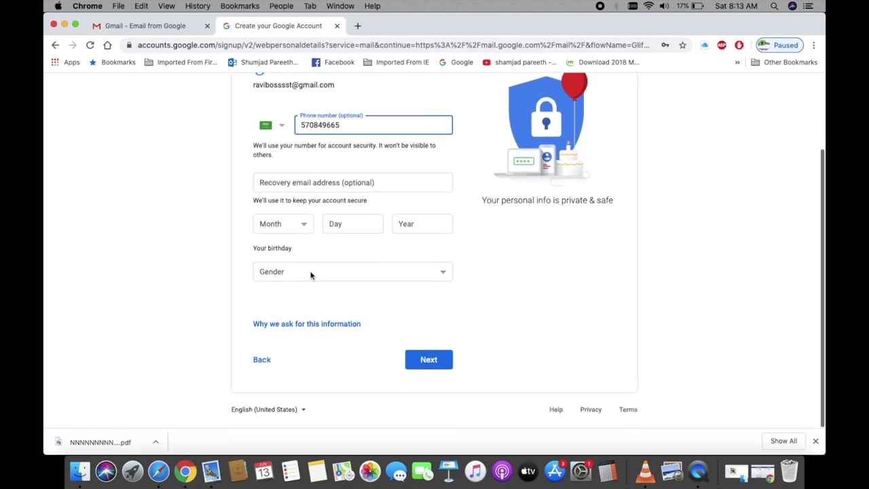
{"action": "left_click", "coordinate": [305, 228]}
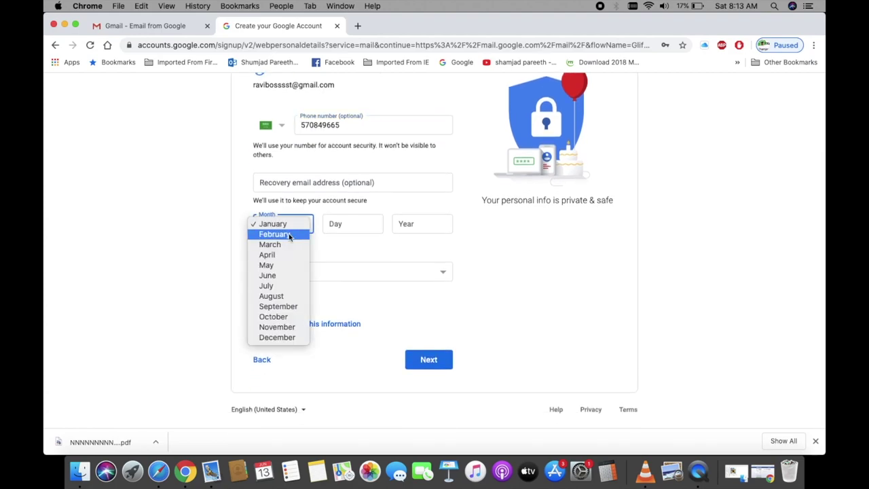
{"action": "left_click", "coordinate": [282, 247]}
{"action": "left_click", "coordinate": [350, 226]}
{"action": "type", "text": "30"}
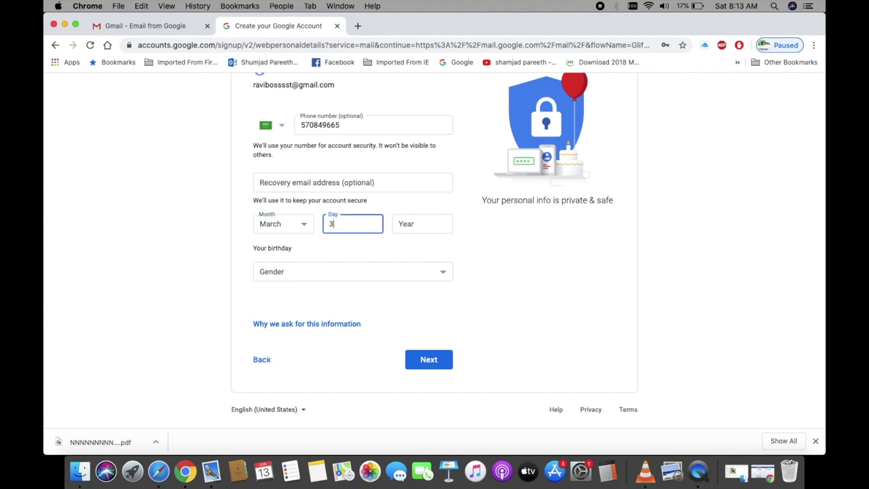
{"action": "left_click", "coordinate": [411, 224]}
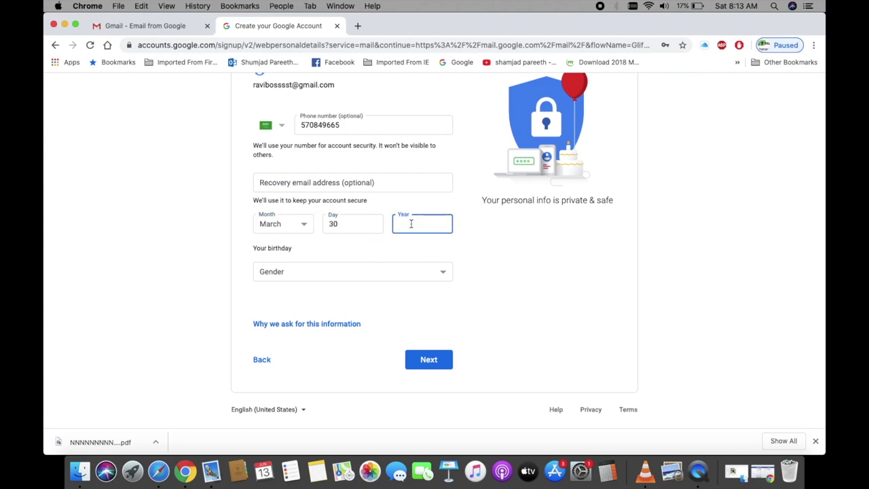
{"action": "type", "text": "1985"}
{"action": "left_click", "coordinate": [443, 273]}
{"action": "left_click", "coordinate": [348, 284]}
{"action": "left_click", "coordinate": [434, 362]}
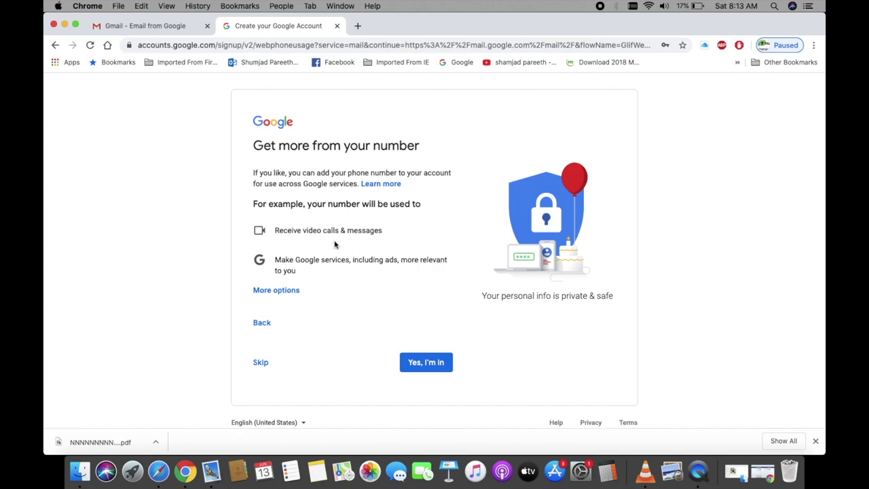
- Accept adding the phone number with "Yes, I'm in" and agree to the Privacy and Terms
{"action": "left_click", "coordinate": [425, 362]}
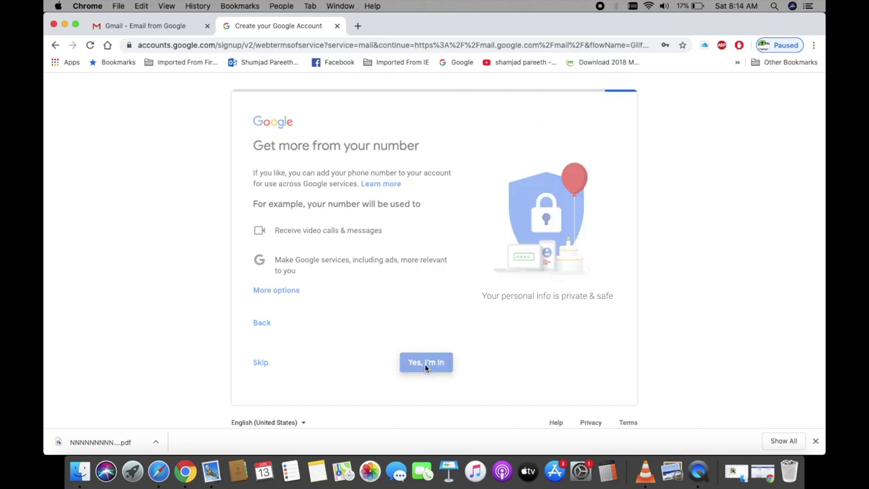
{"action": "scroll", "coordinate": [426, 367], "scroll_direction": "down", "scroll_amount": 1}
{"action": "scroll", "coordinate": [426, 367], "scroll_direction": "down", "scroll_amount": 15}
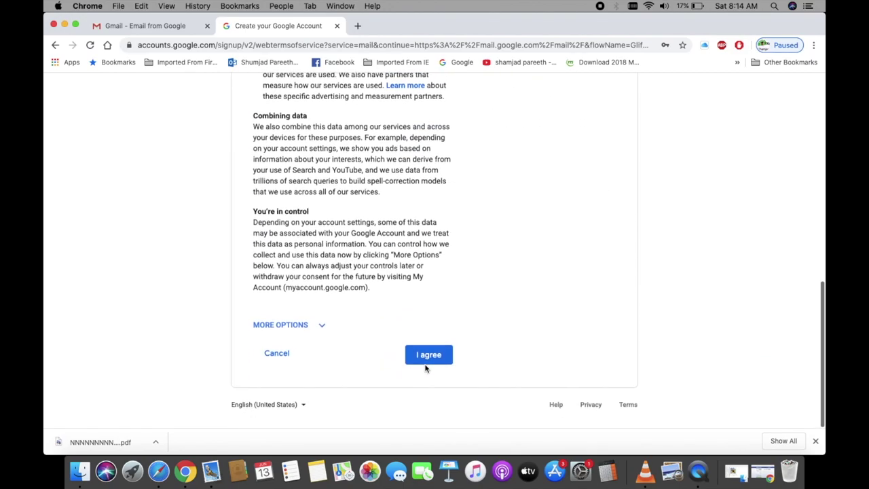
{"action": "left_click", "coordinate": [429, 361]}
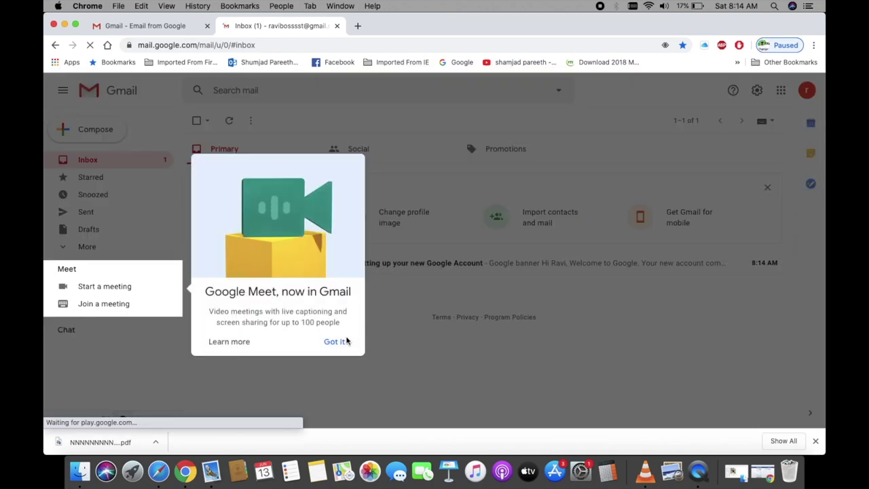
- Dismiss the Google Meet popup and start a new message with Compose
{"action": "left_click", "coordinate": [333, 343]}
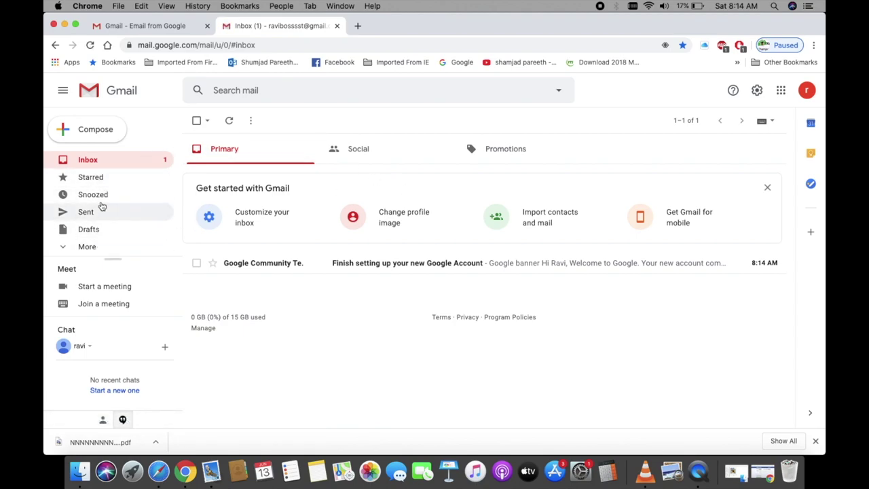
{"action": "left_click", "coordinate": [96, 136]}
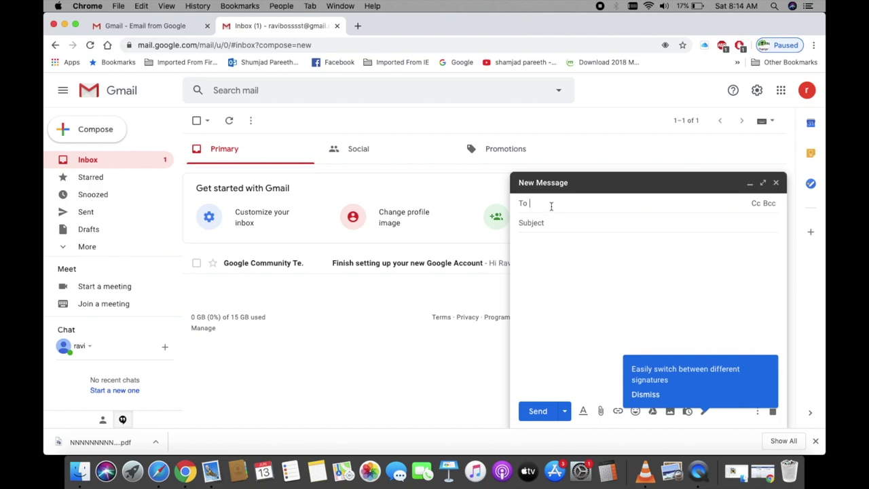
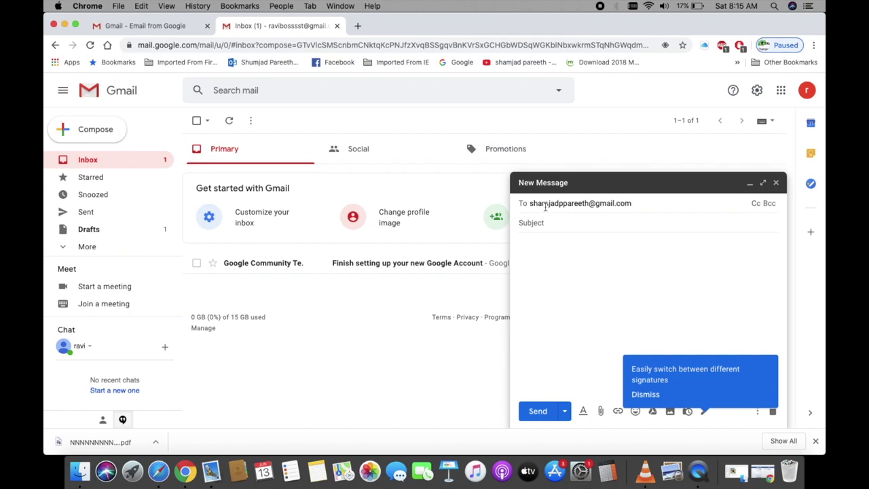
- Address the email to the recipient's address, add subject 'regards' and body text, then open the file picker
{"action": "left_click", "coordinate": [539, 224]}
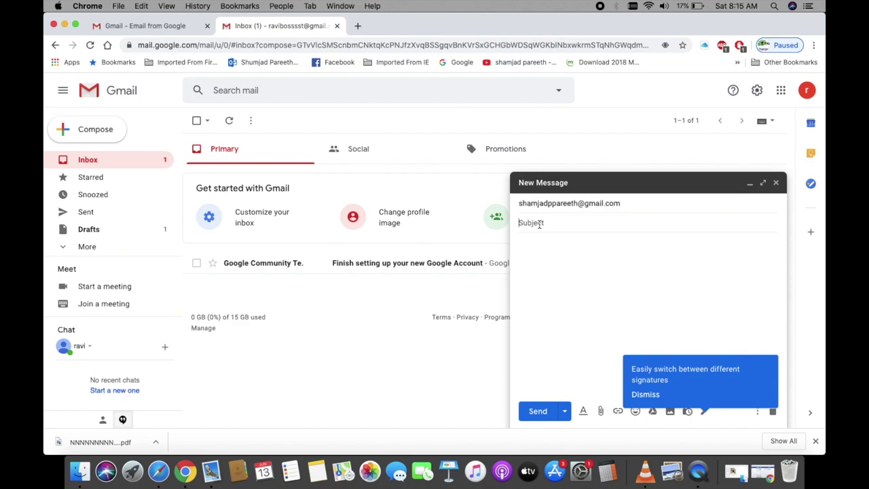
{"action": "type", "text": "regards"}
{"action": "left_click", "coordinate": [548, 253]}
{"action": "type", "text": "yudsgalkghl khdfgahdfgkj"}
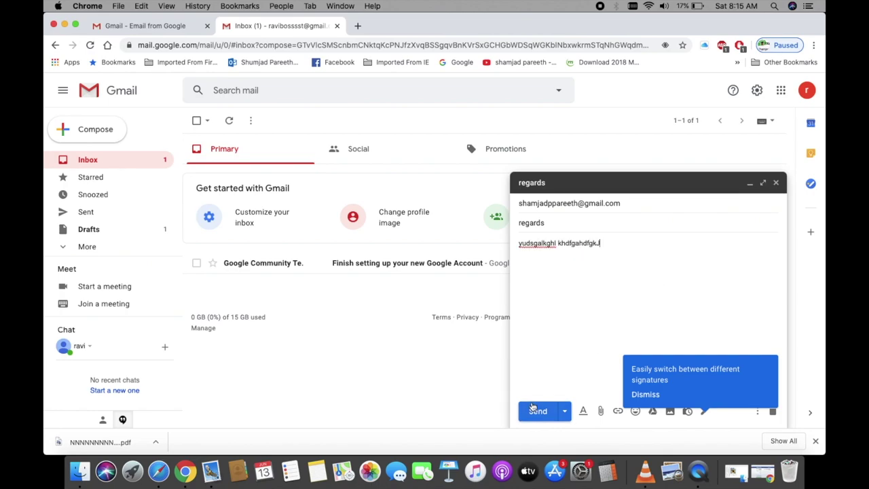
{"action": "left_click", "coordinate": [600, 412]}
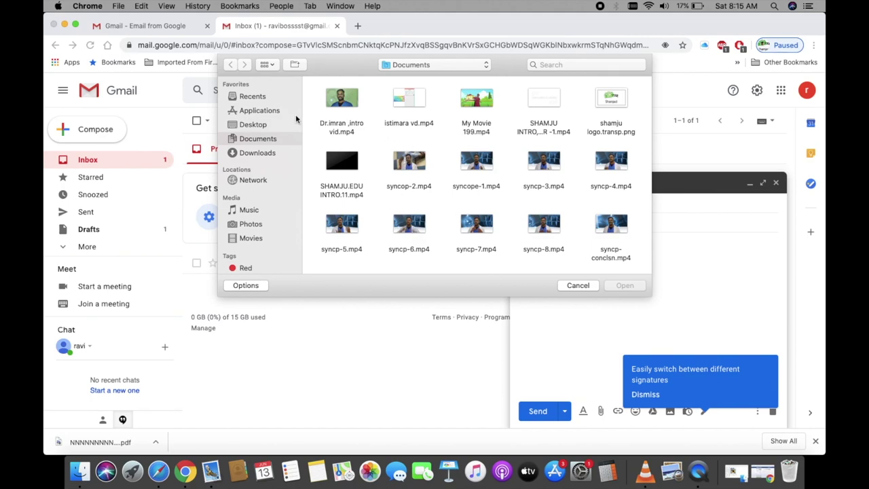
- Attach the 3d-illustration trachea image from the Desktop
{"action": "left_click", "coordinate": [260, 127]}
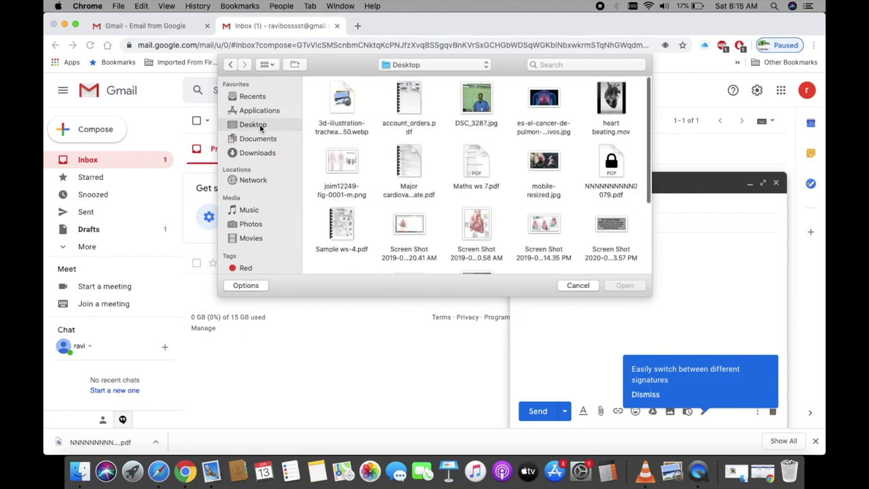
{"action": "left_click", "coordinate": [345, 113]}
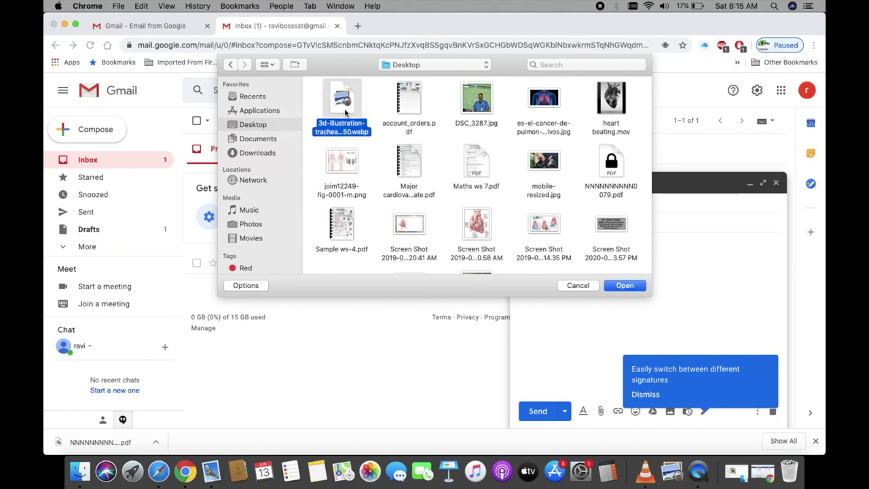
{"action": "left_click", "coordinate": [622, 285]}
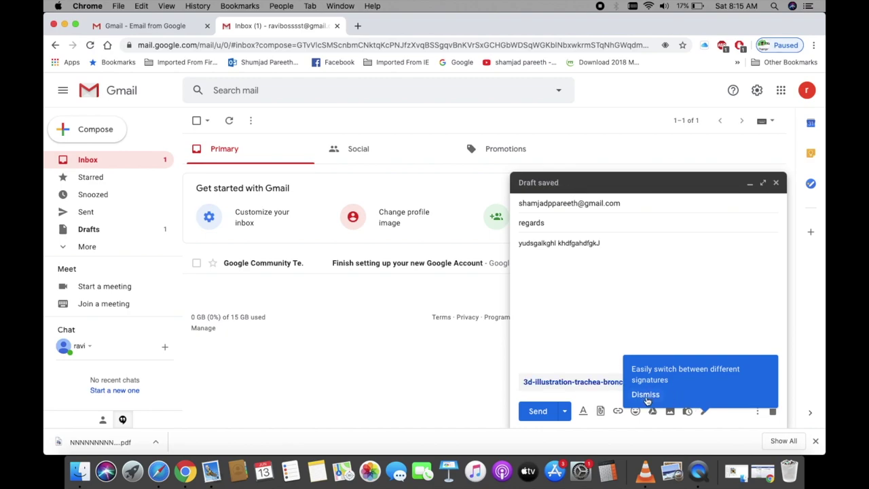
- Send the 'regards' email with its image and confirm it appears in Sent
{"action": "left_click", "coordinate": [646, 396]}
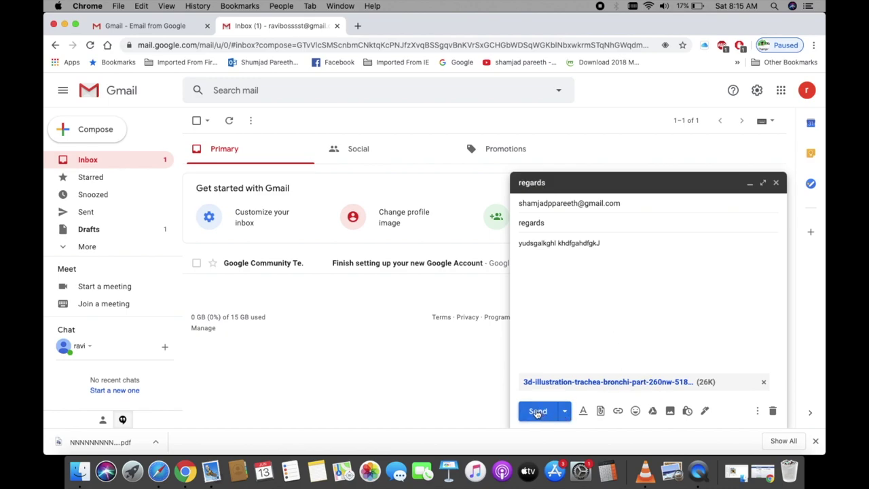
{"action": "left_click", "coordinate": [537, 412]}
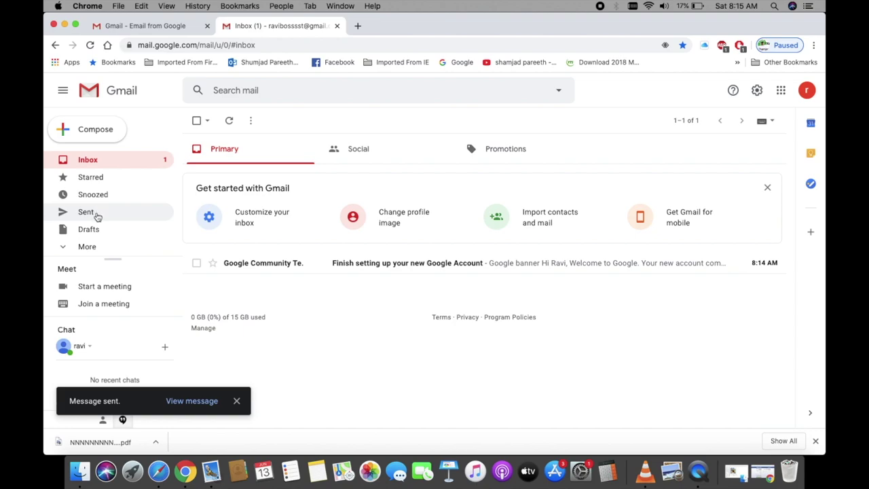
{"action": "left_click", "coordinate": [86, 211]}
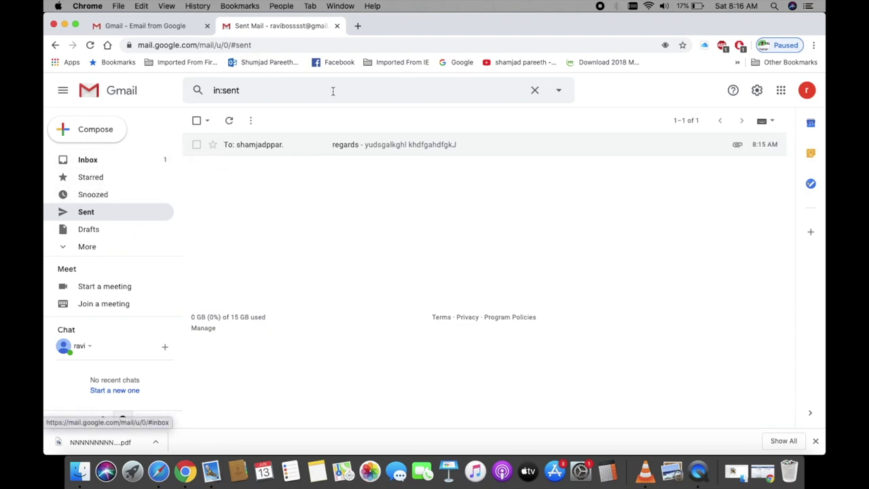
- Sign out of the new Google account from the profile menu
{"action": "left_click", "coordinate": [807, 97]}
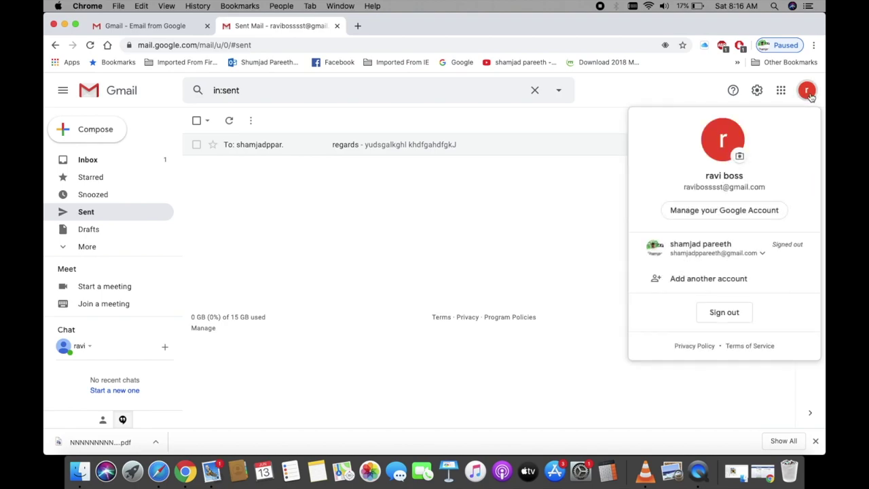
{"action": "left_click", "coordinate": [724, 313]}
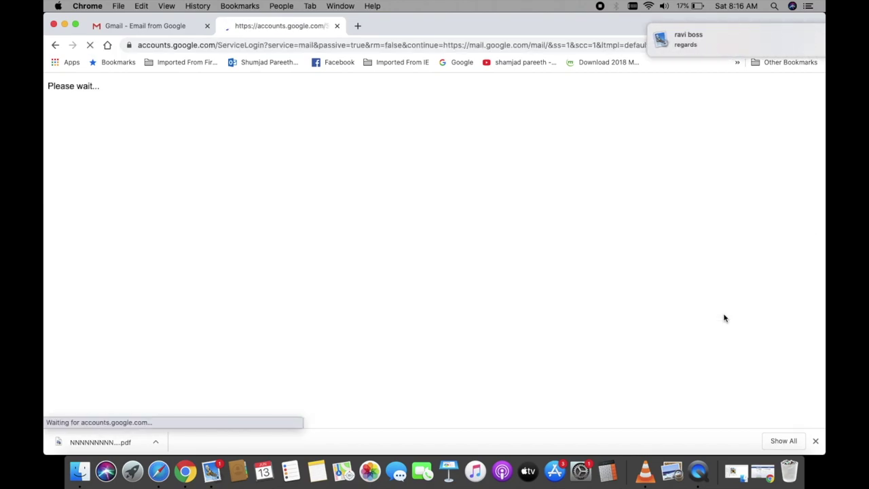